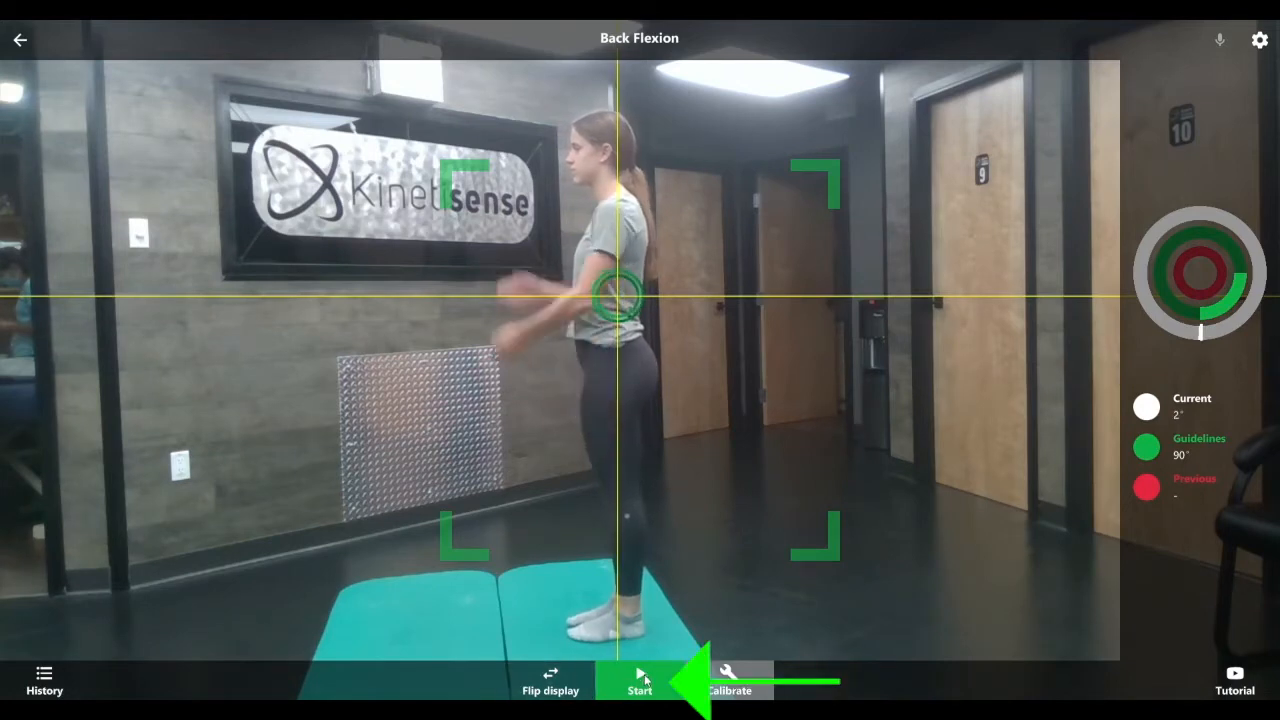
Calibrate for Back Flexion, record the movement, and save it as a pre-treatment assessment.
click(730, 682)
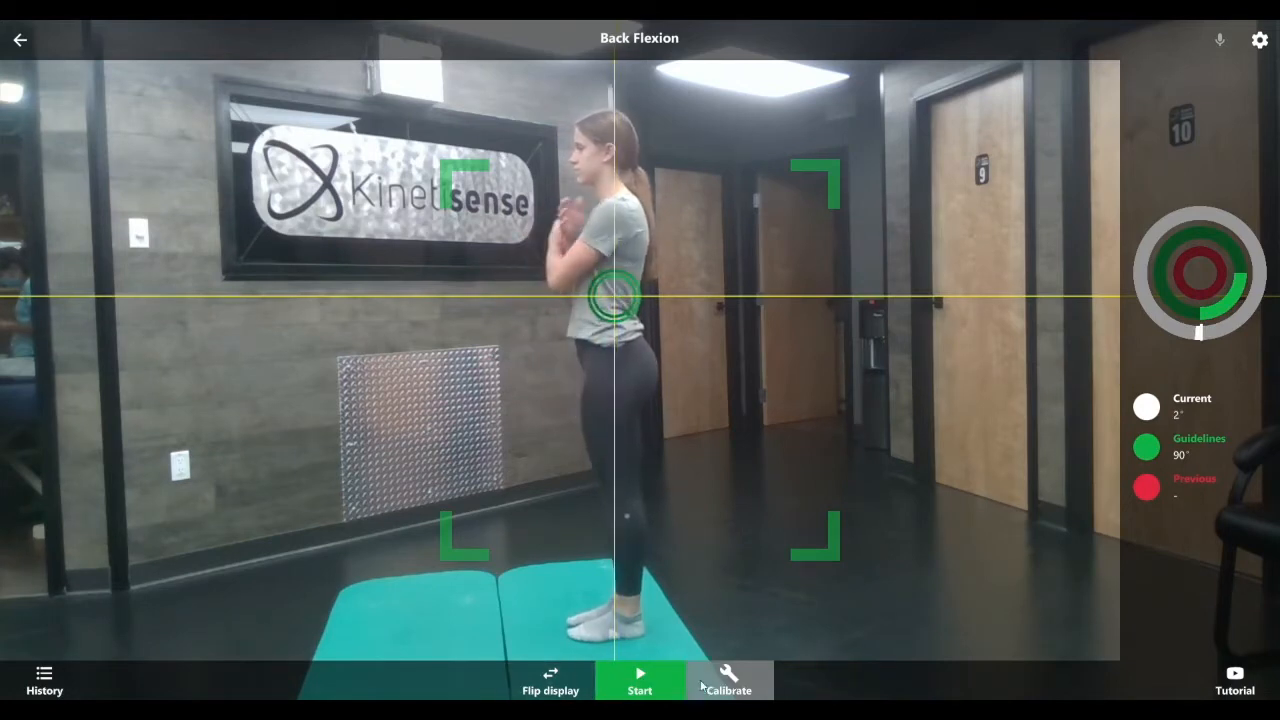
click(648, 688)
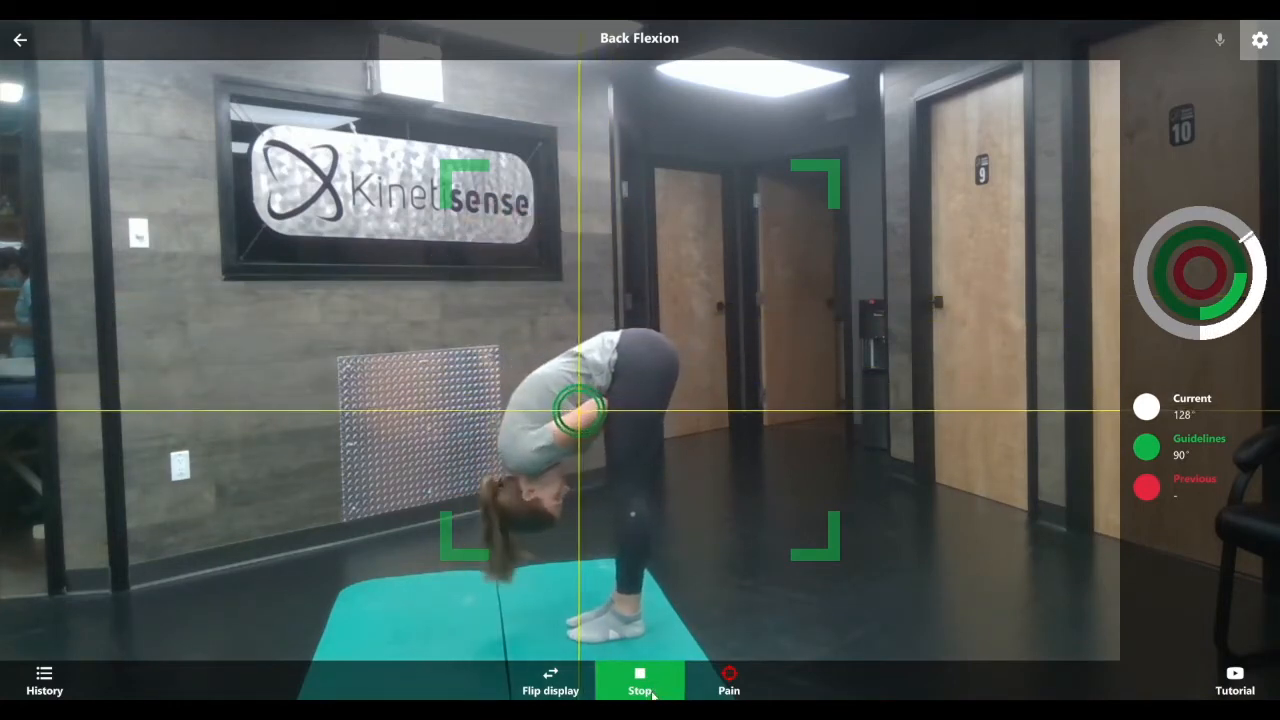
click(650, 690)
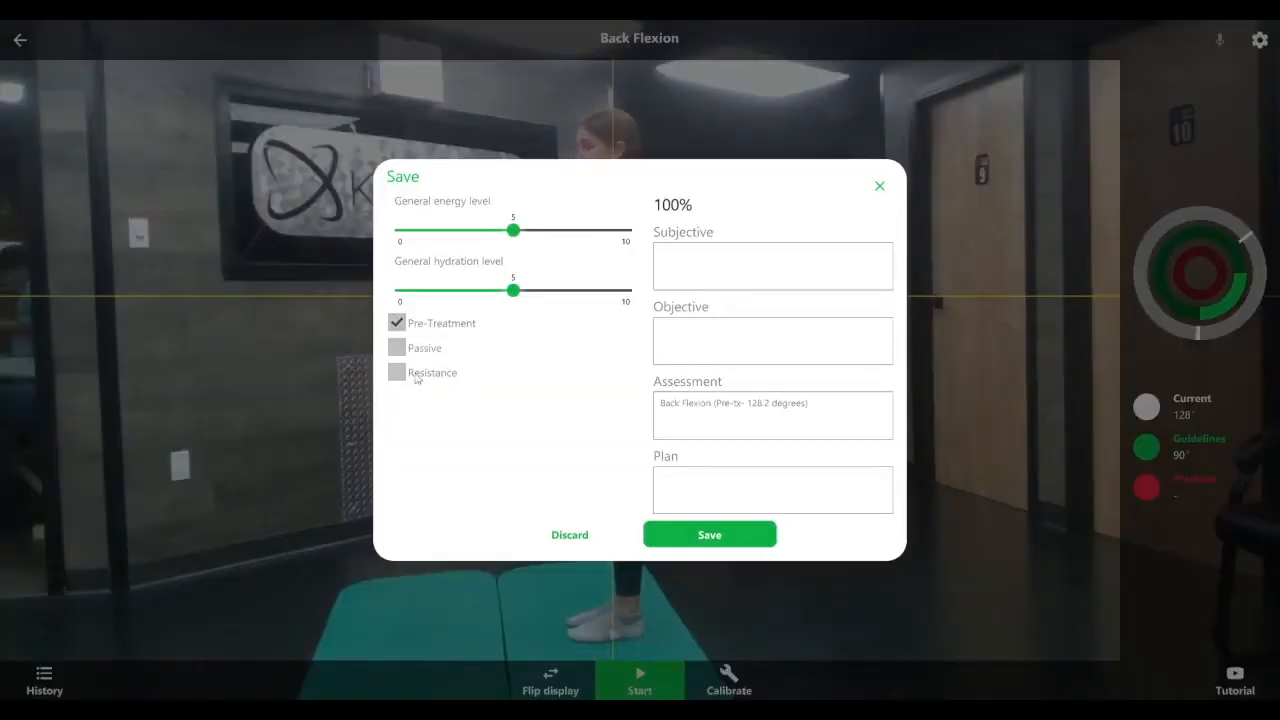
click(730, 536)
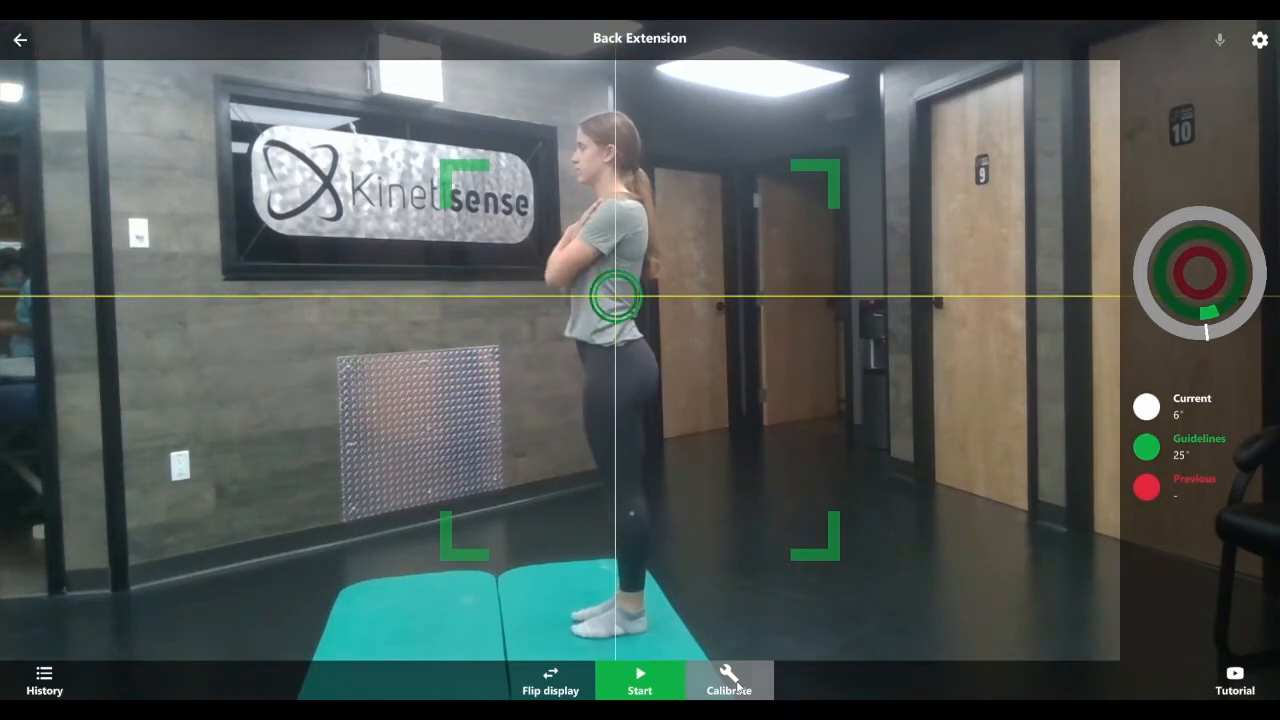
Record the Back Extension movement and save it as a pre-treatment assessment.
click(649, 683)
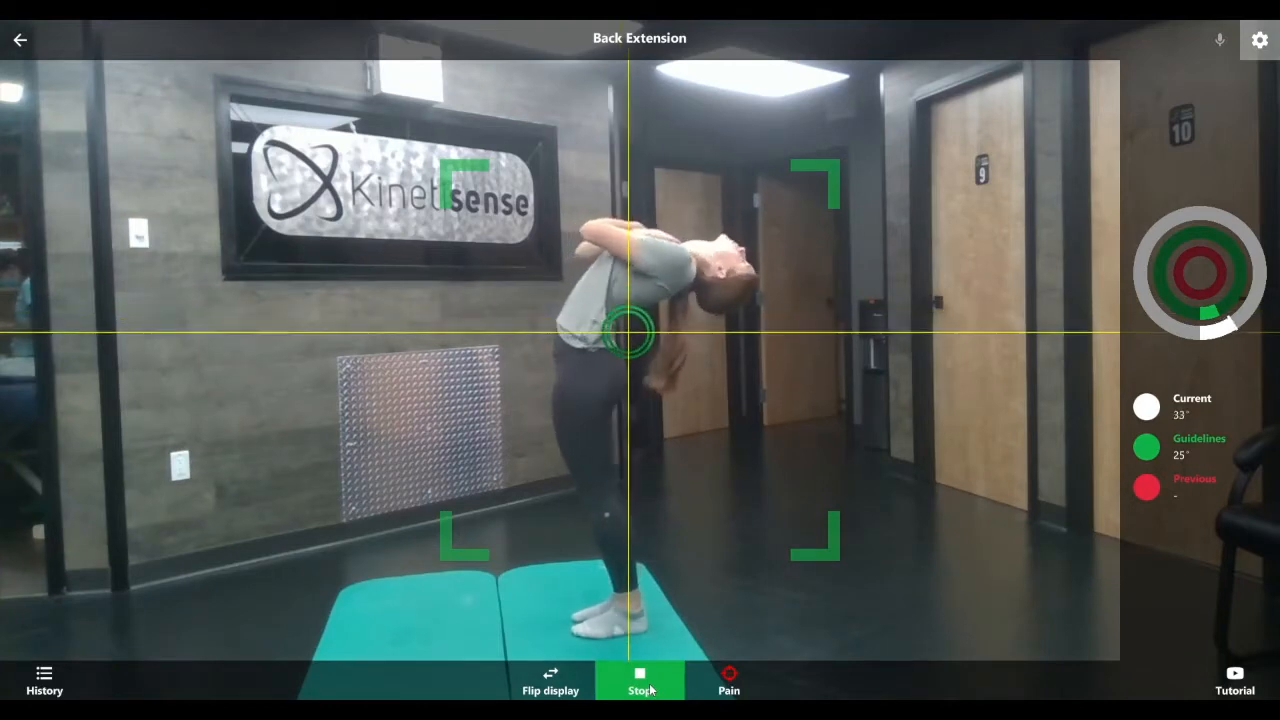
click(649, 686)
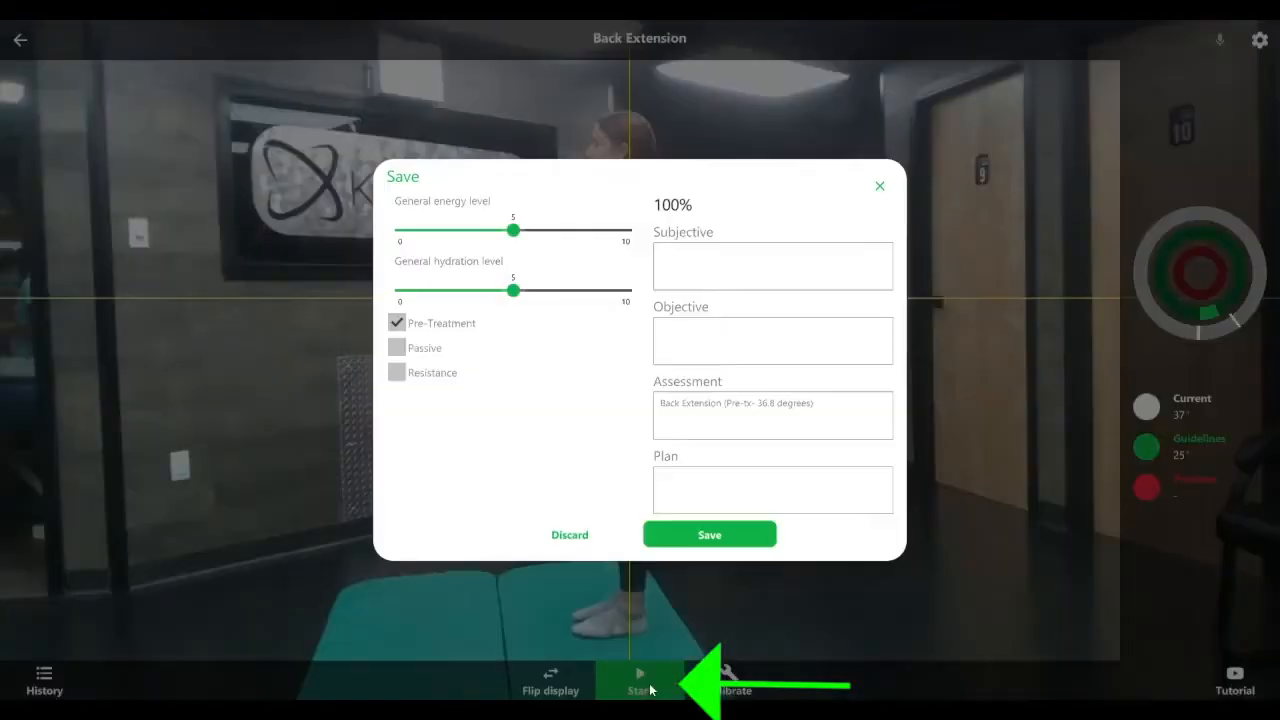
click(747, 540)
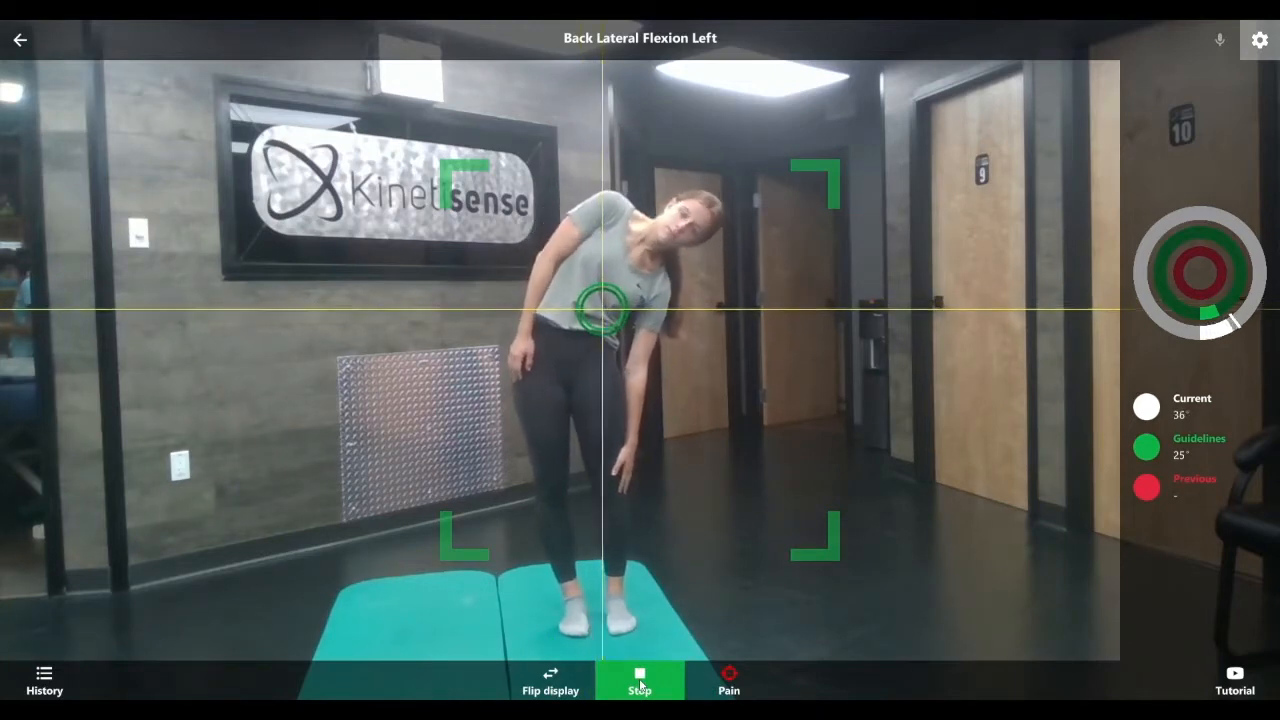
Complete and save the pre-treatment Back Lateral Flexion recordings for both the left and right sides.
click(640, 686)
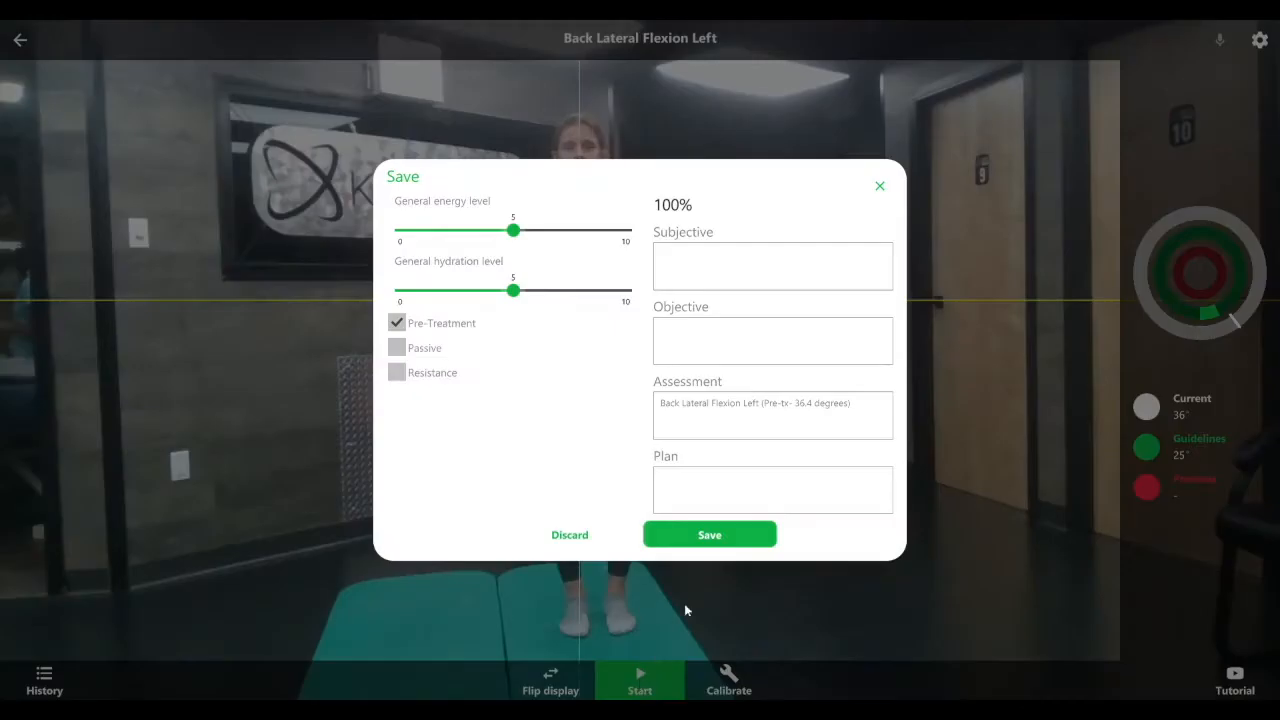
click(716, 543)
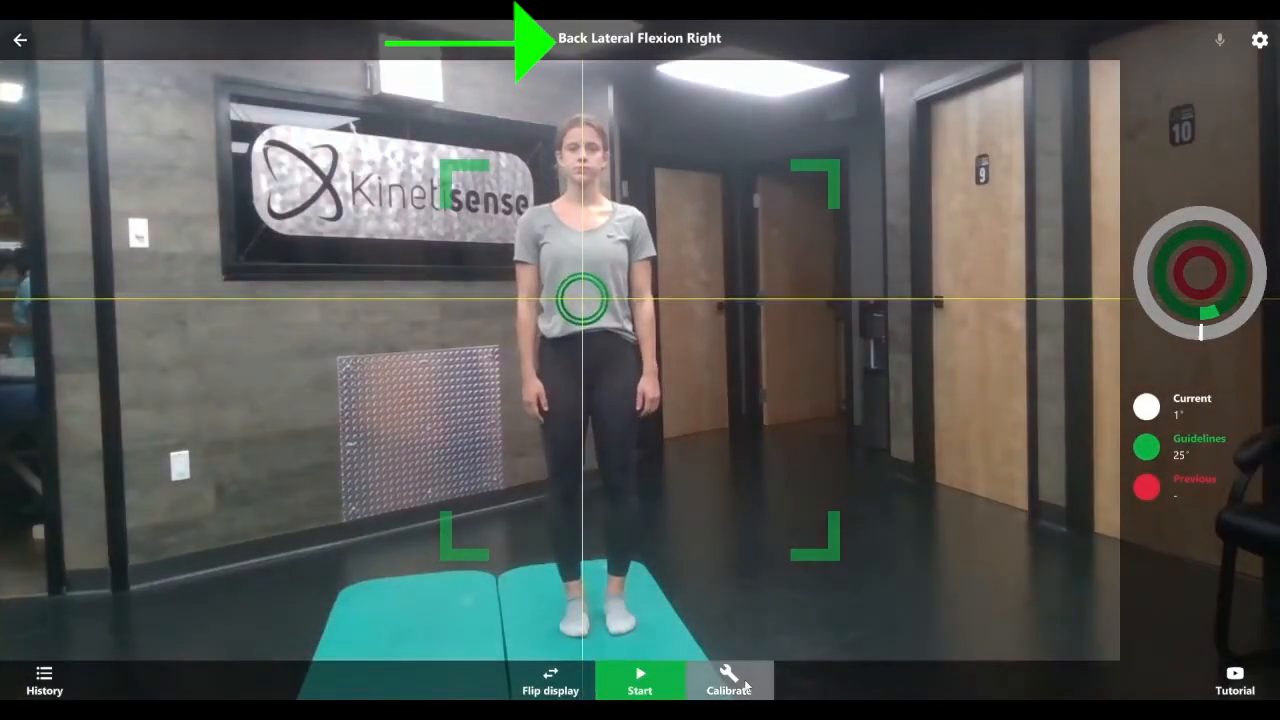
click(641, 686)
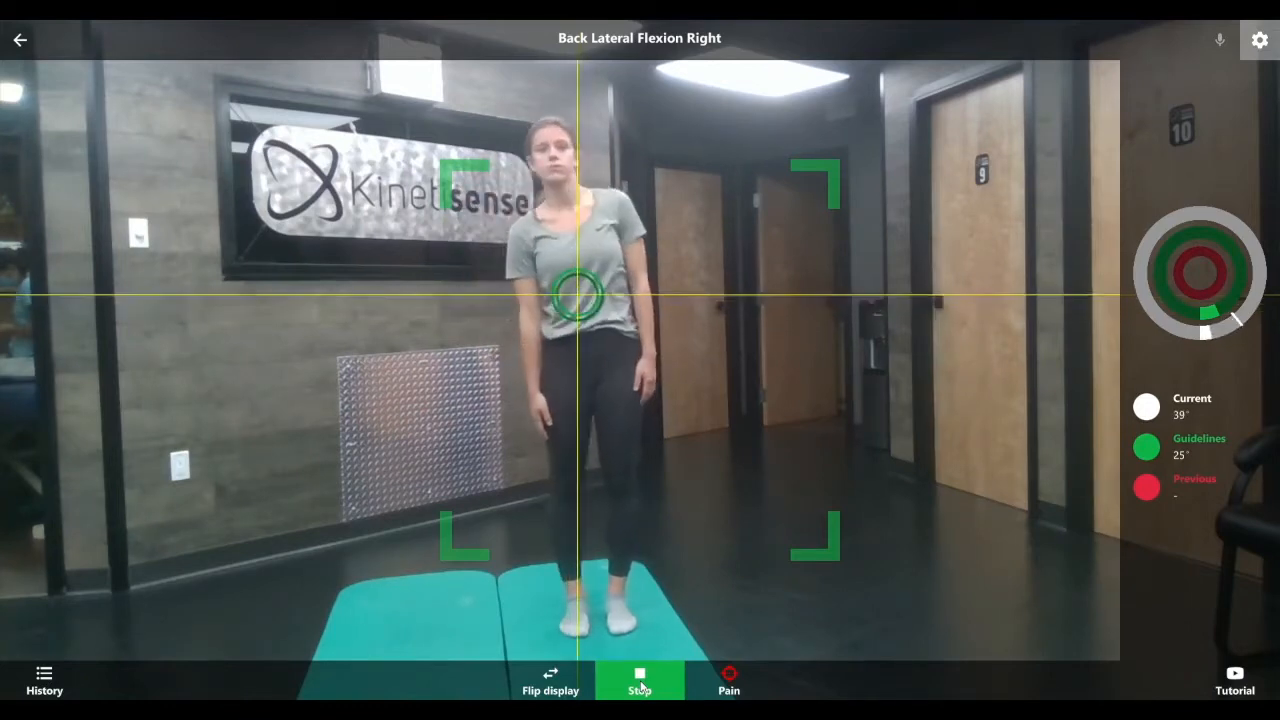
click(641, 686)
click(711, 537)
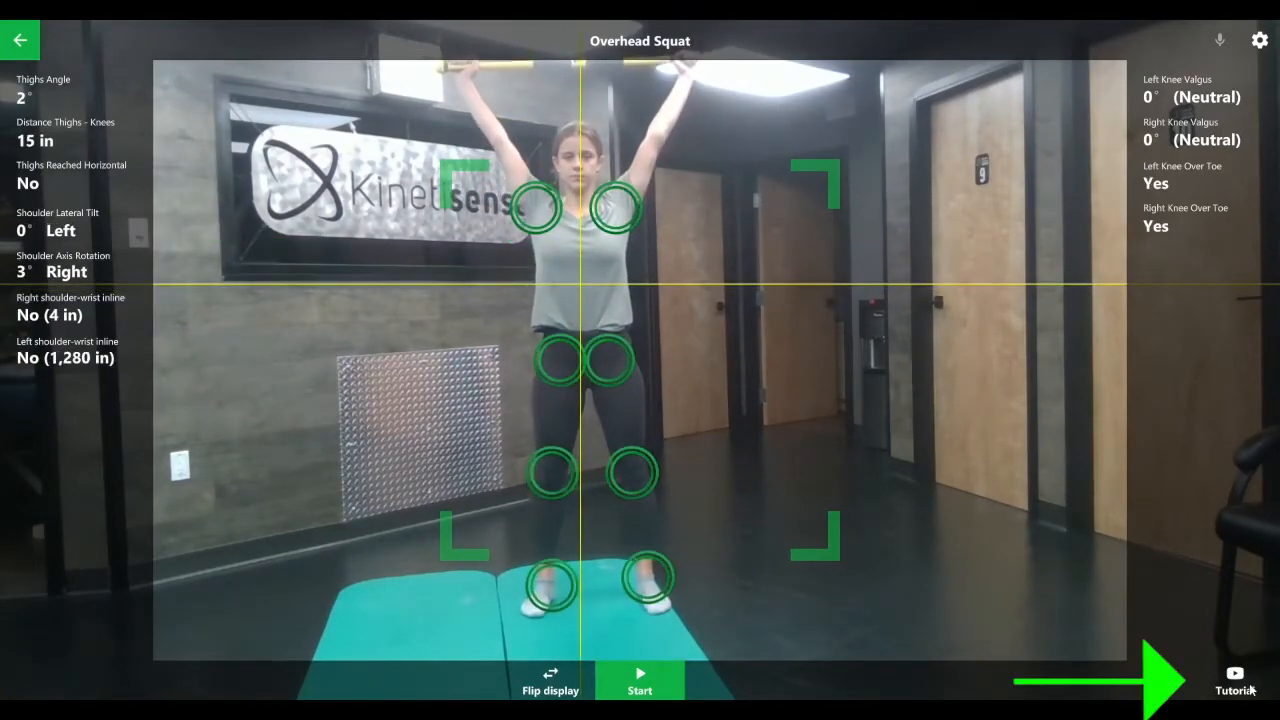
Record the Overhead Squat and save its result with heels raised, lumbopelvic rounding and capture pain all unchecked.
click(652, 684)
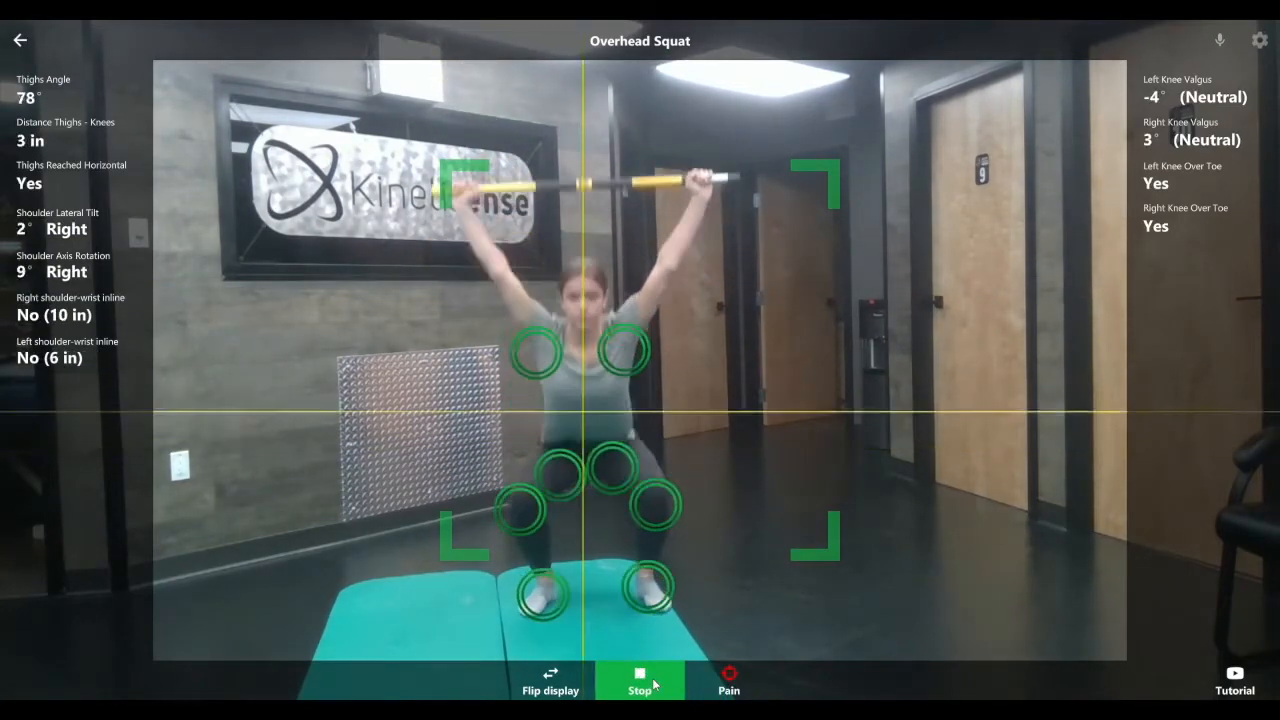
click(652, 684)
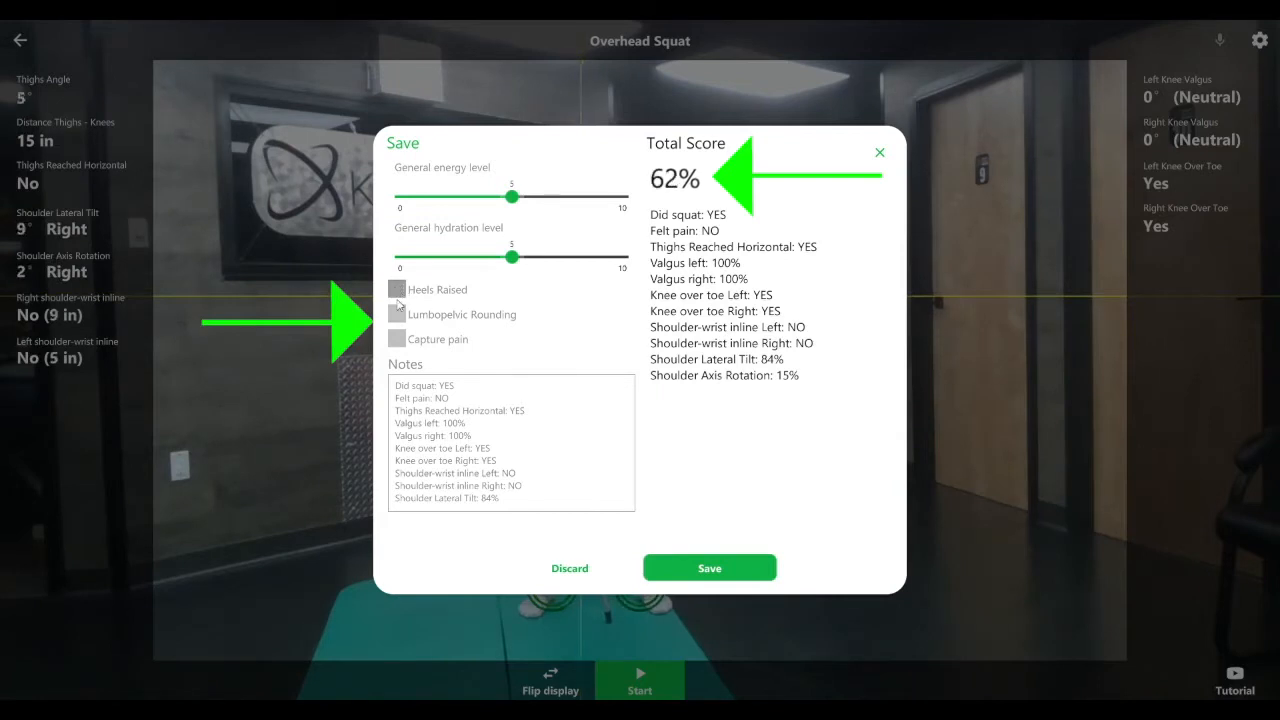
click(396, 340)
click(396, 340)
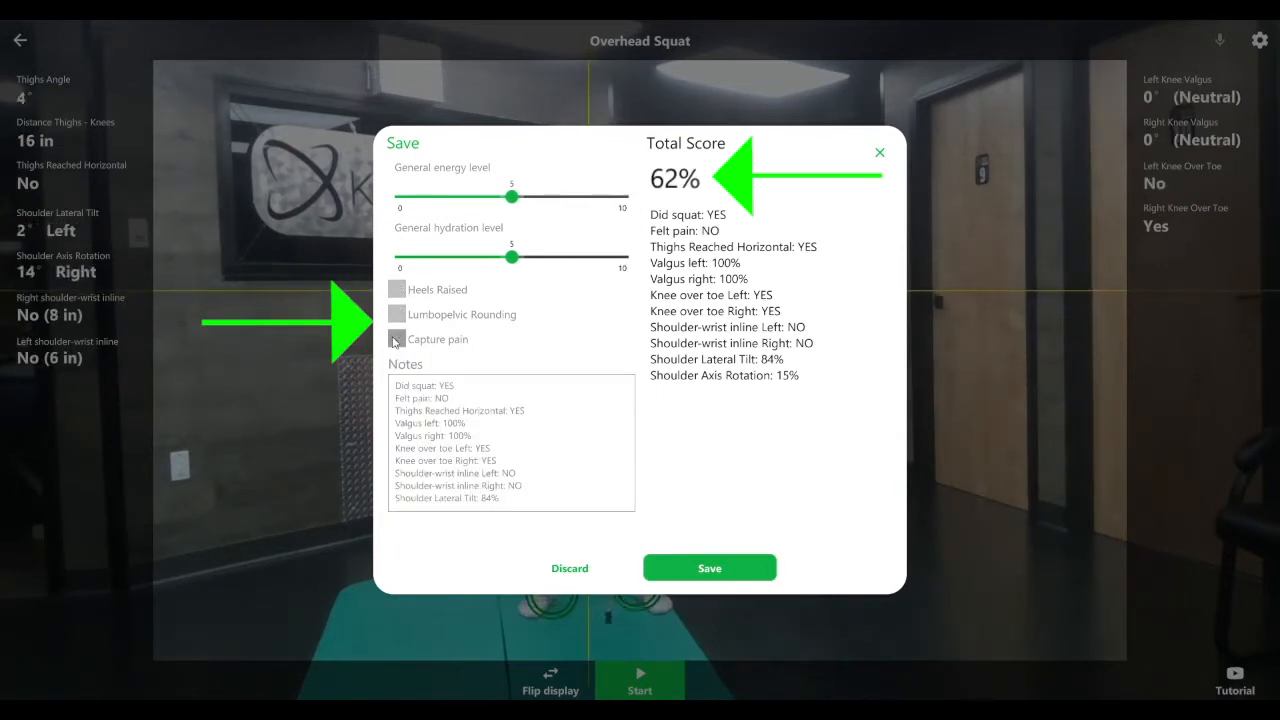
click(724, 571)
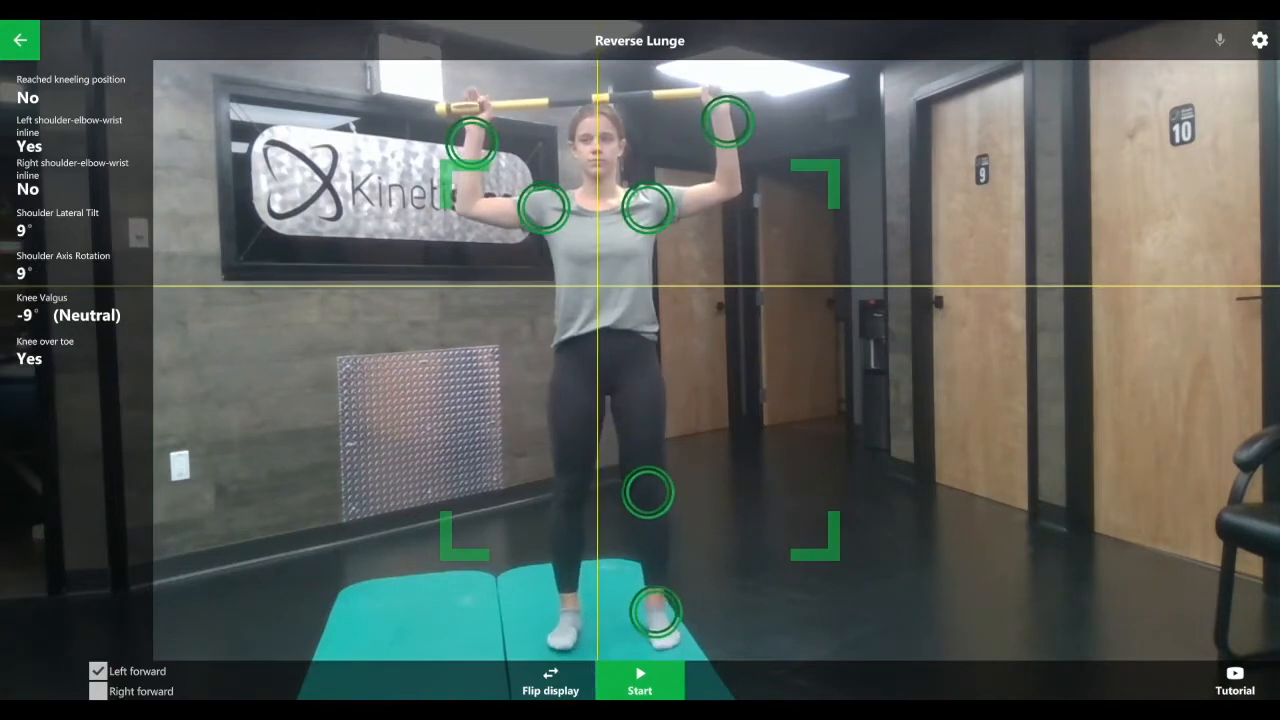
Record the Reverse Lunge with the left leg forward and with the right leg forward, and save the combined result.
click(645, 686)
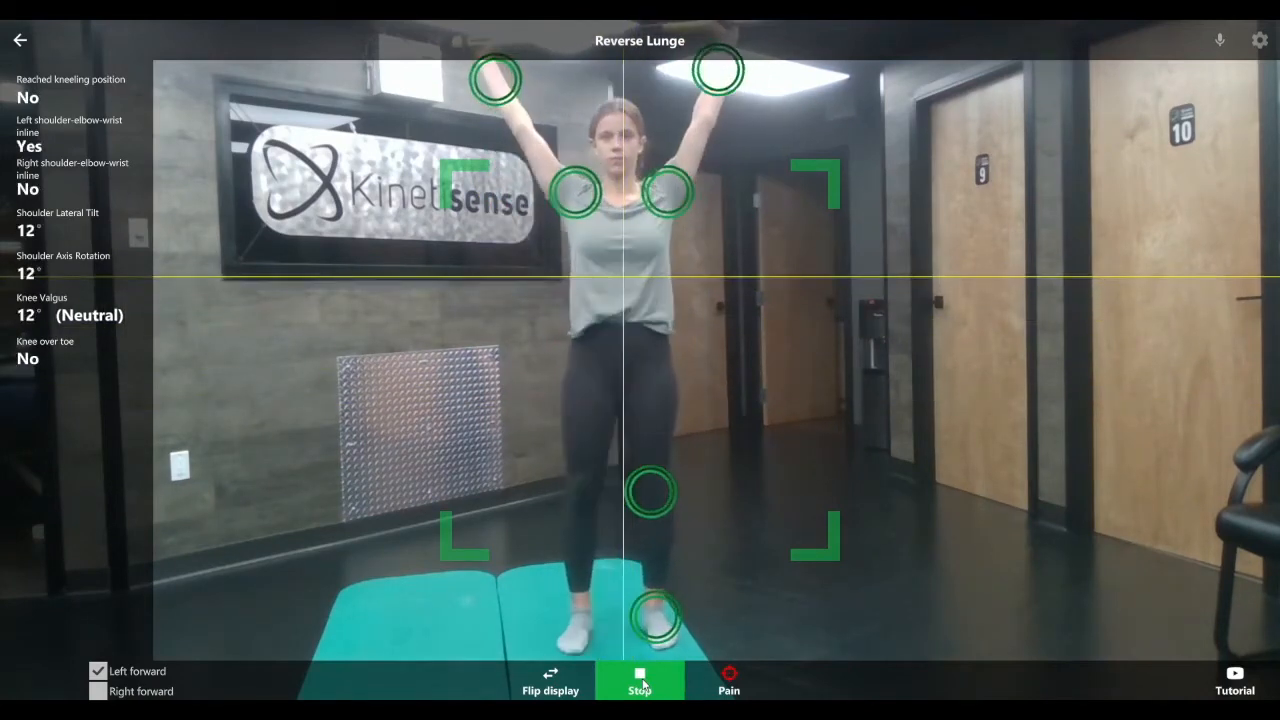
click(643, 684)
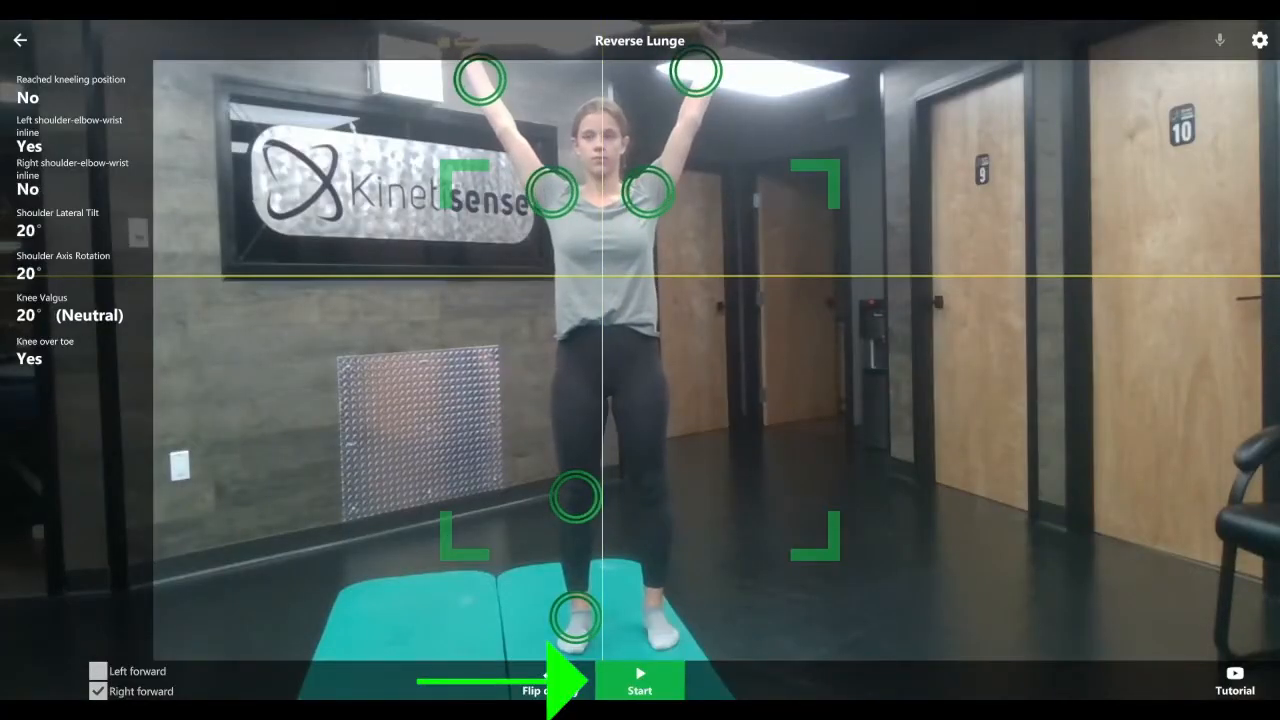
click(643, 684)
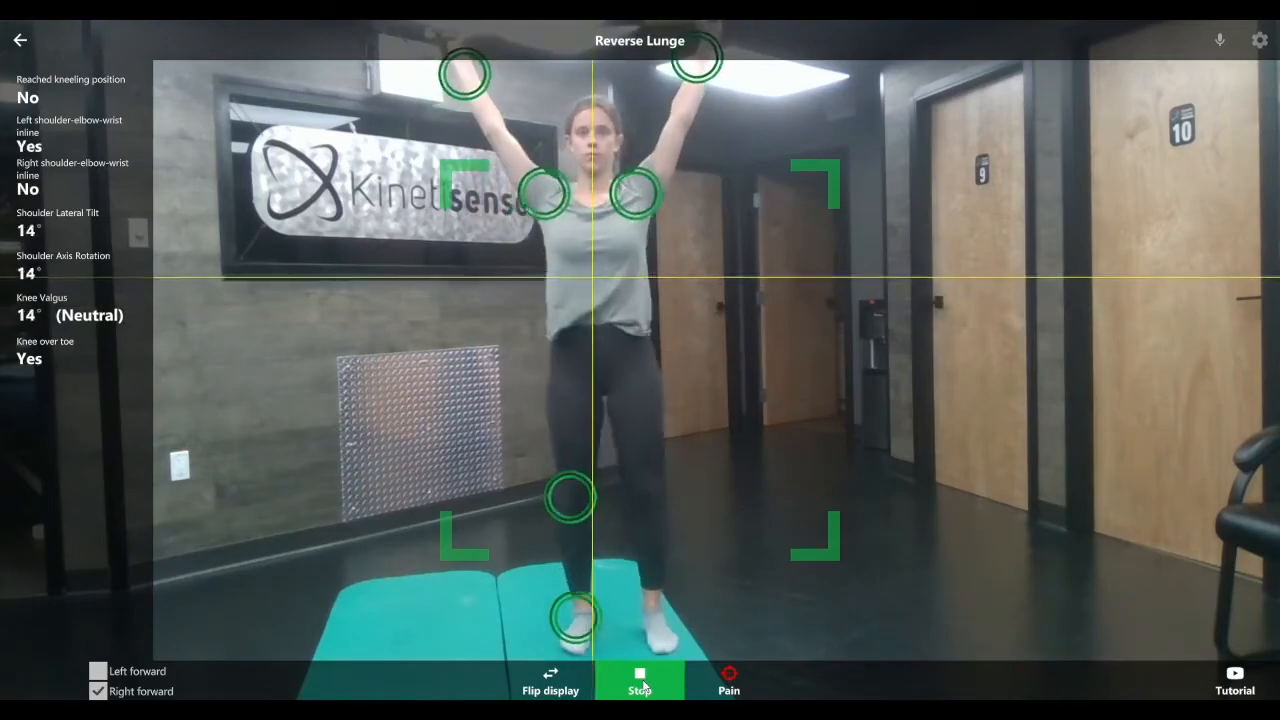
click(643, 684)
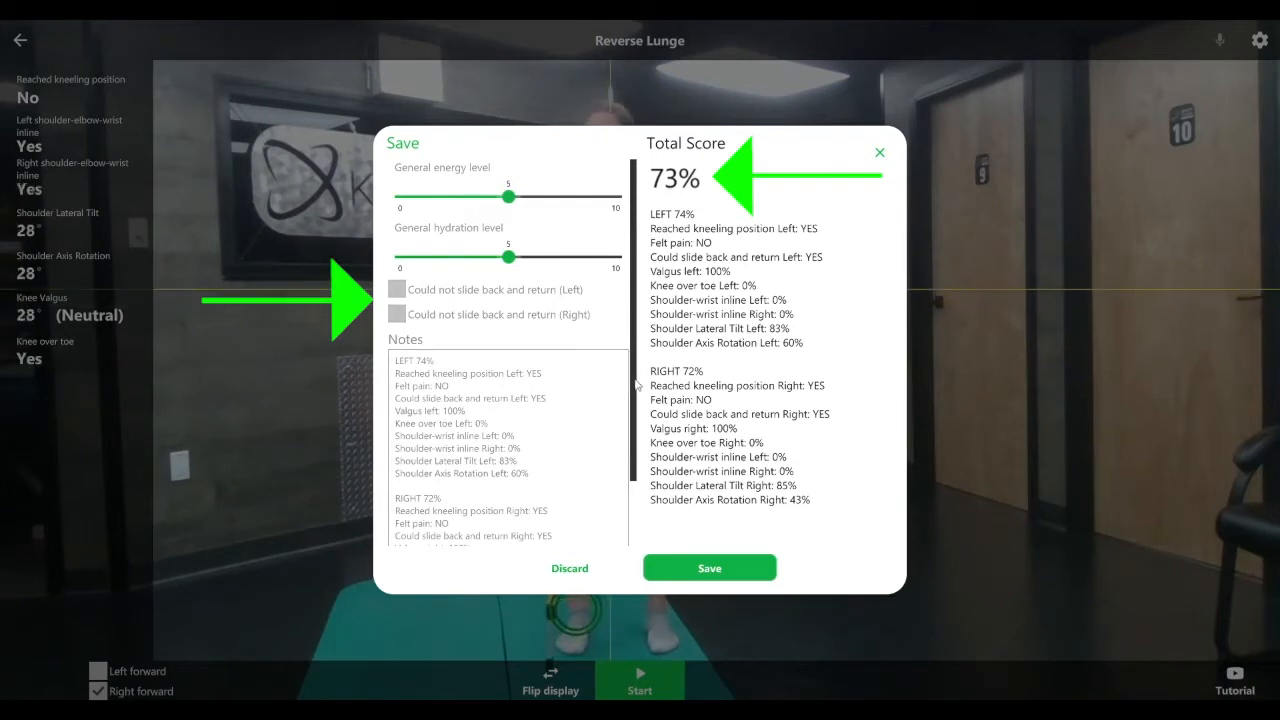
scroll(620, 472, down, 2)
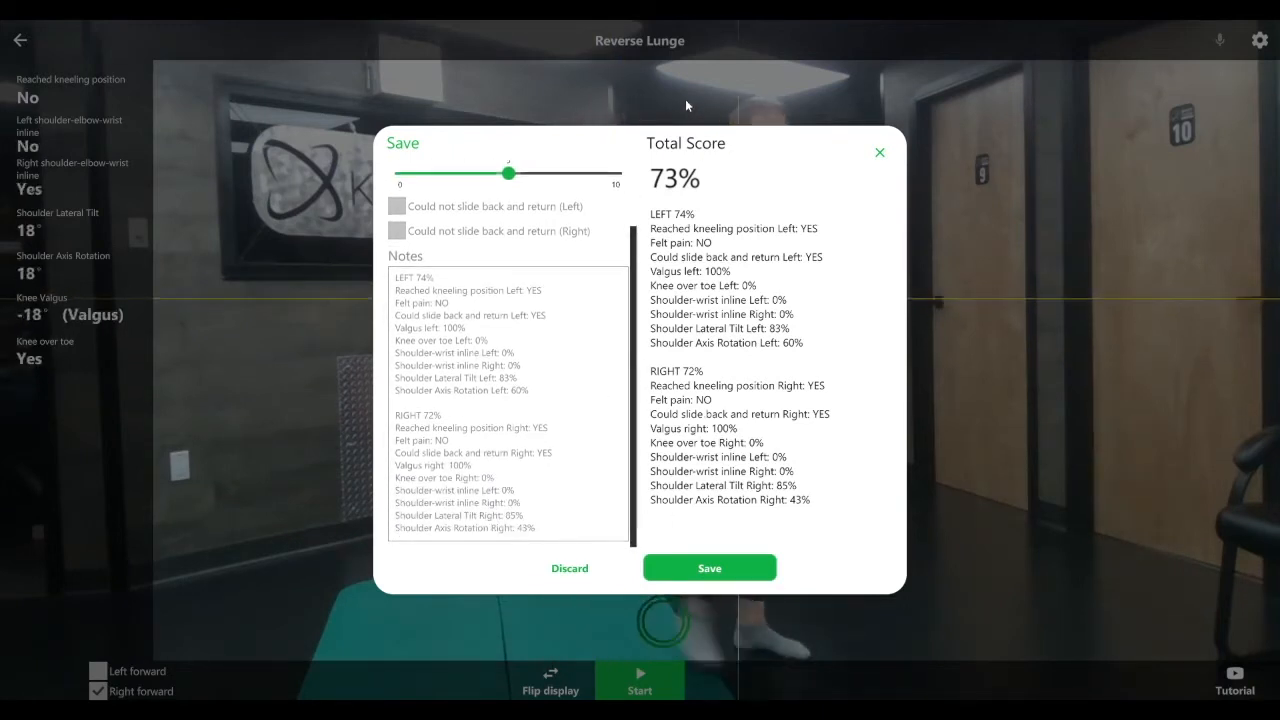
click(707, 568)
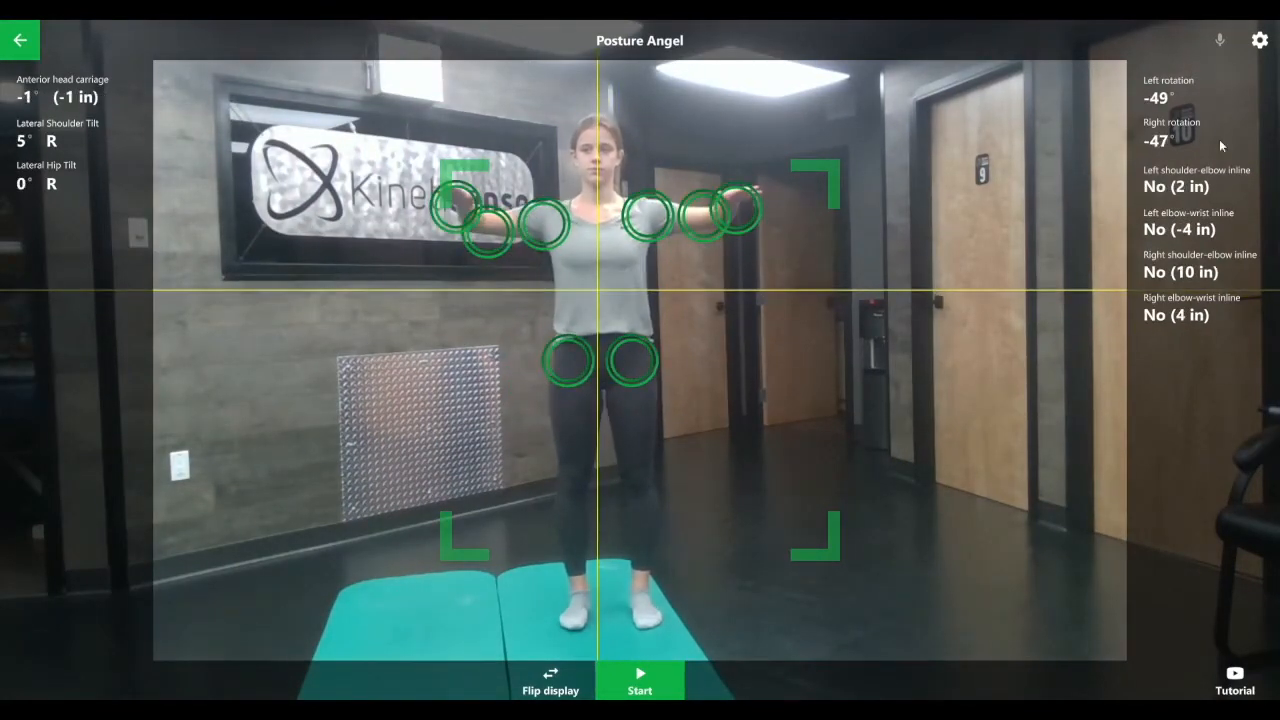
Record the Posture Angel movement and save its result with spinal extension unchecked.
click(640, 680)
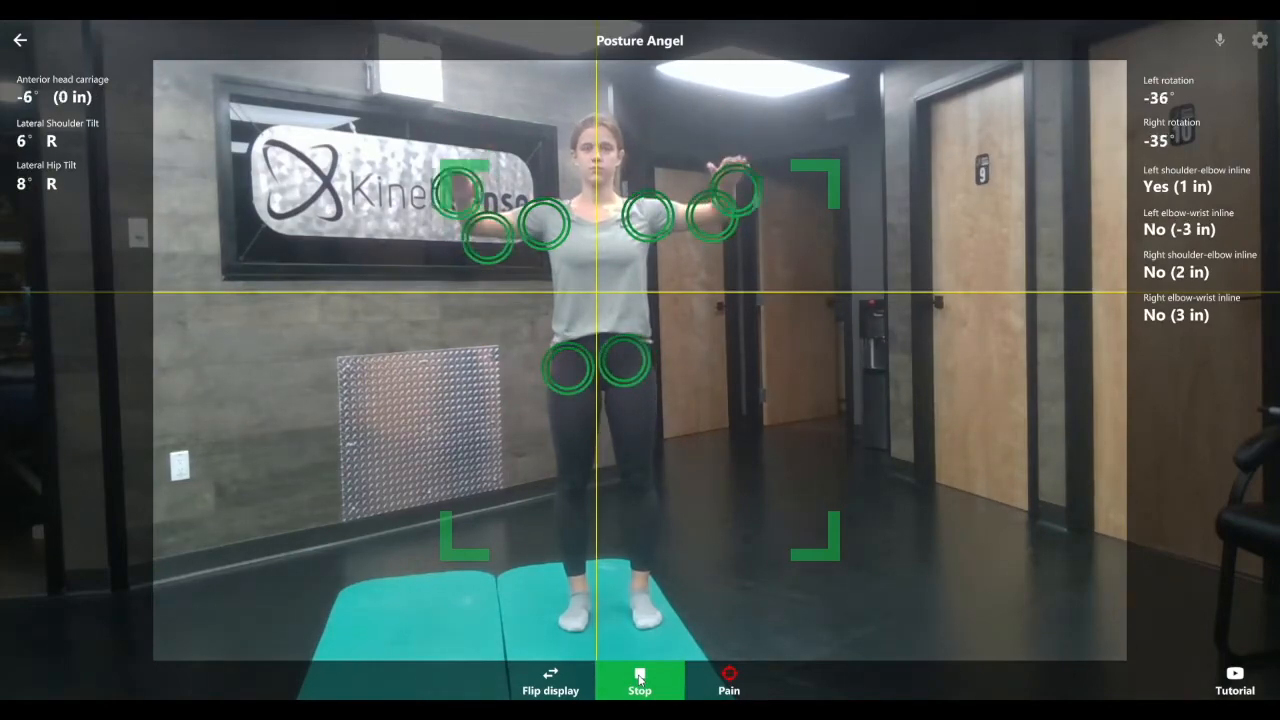
click(640, 680)
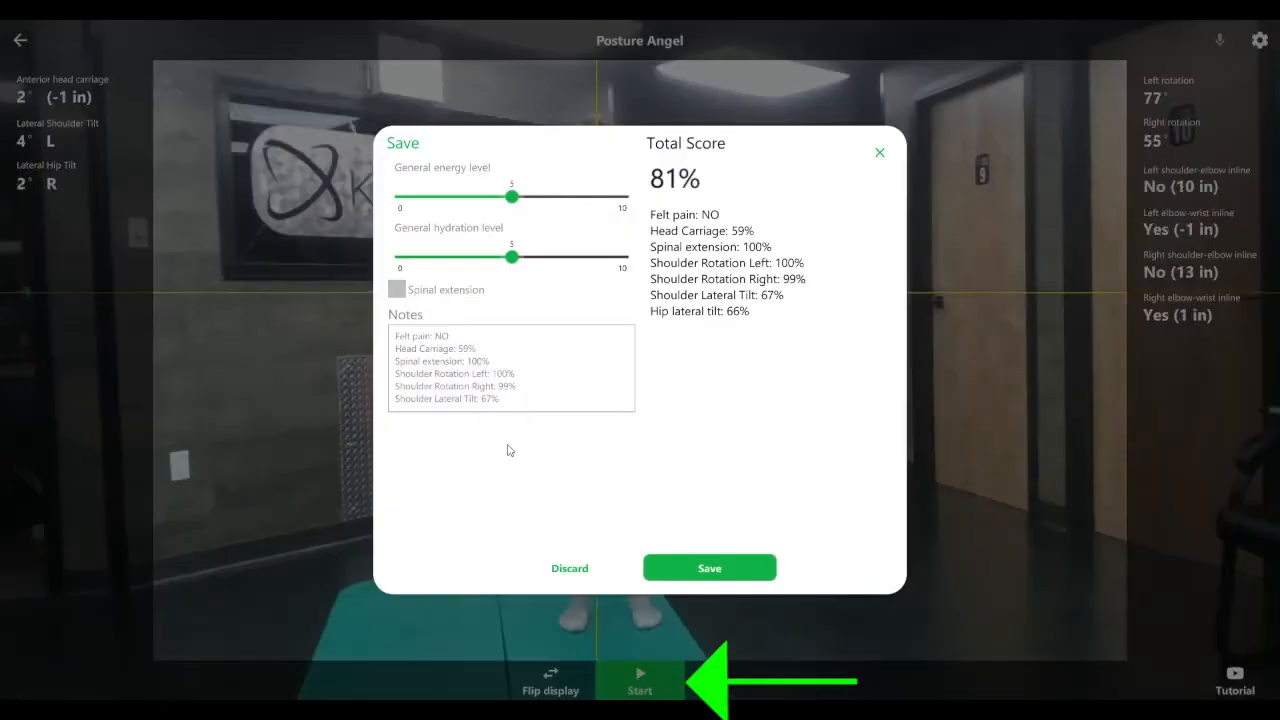
click(396, 290)
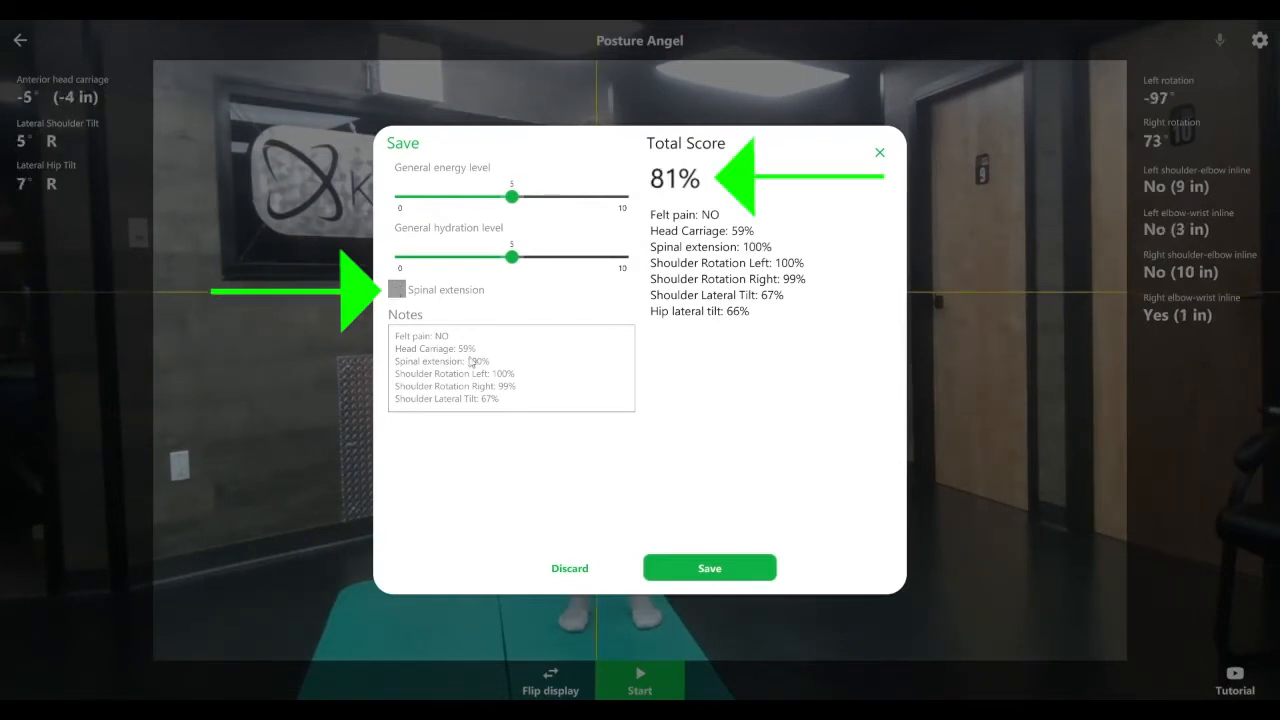
click(699, 580)
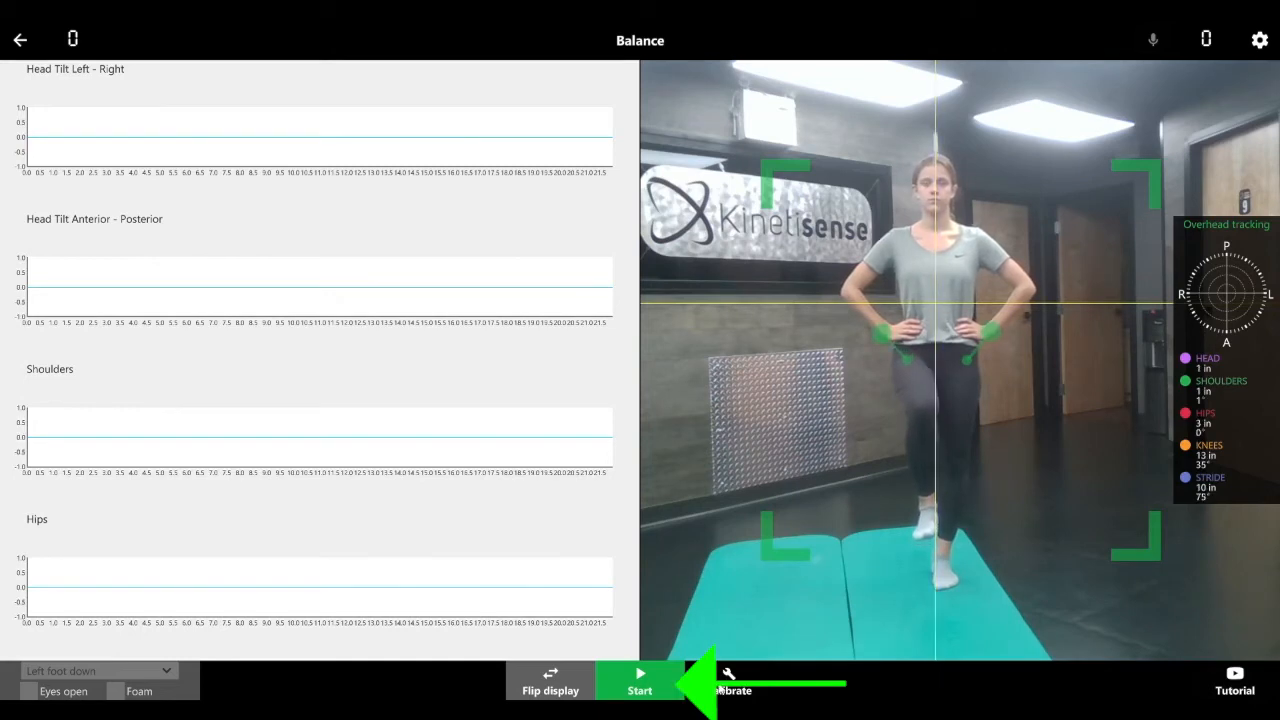
Record and save the Balance test with the left foot down and again with the right foot down, eyes open unchecked.
click(658, 686)
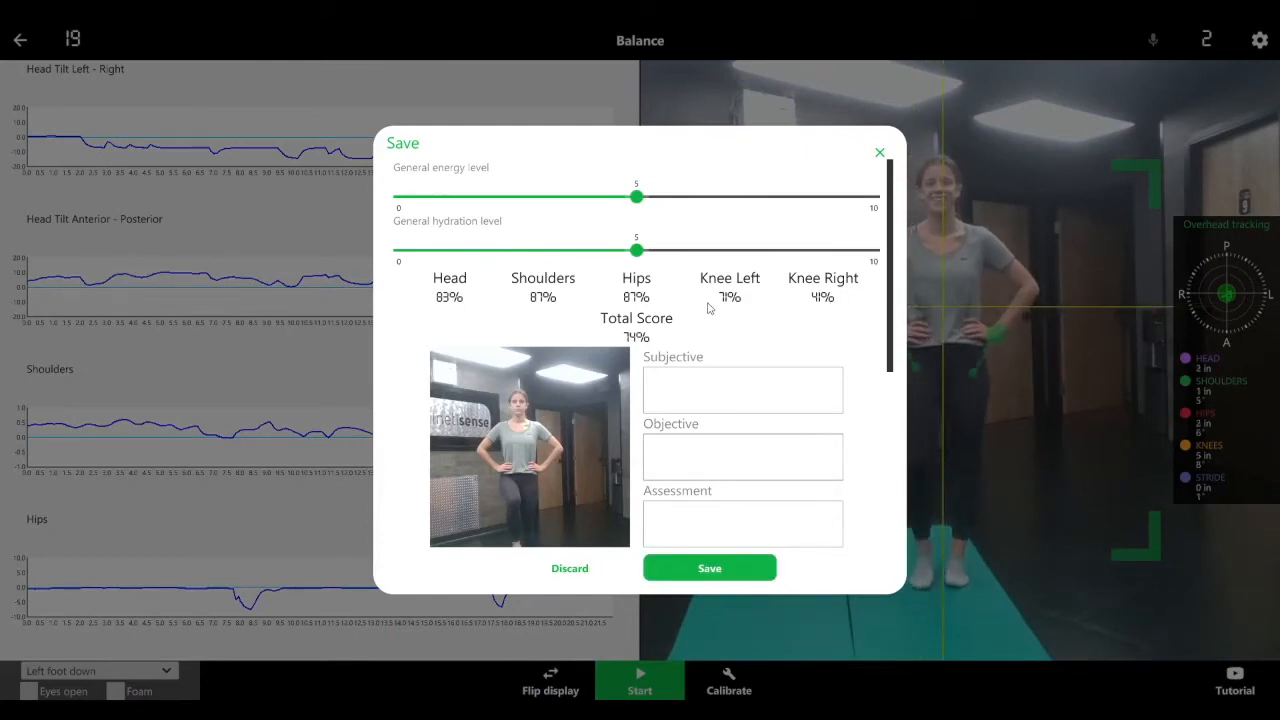
click(714, 568)
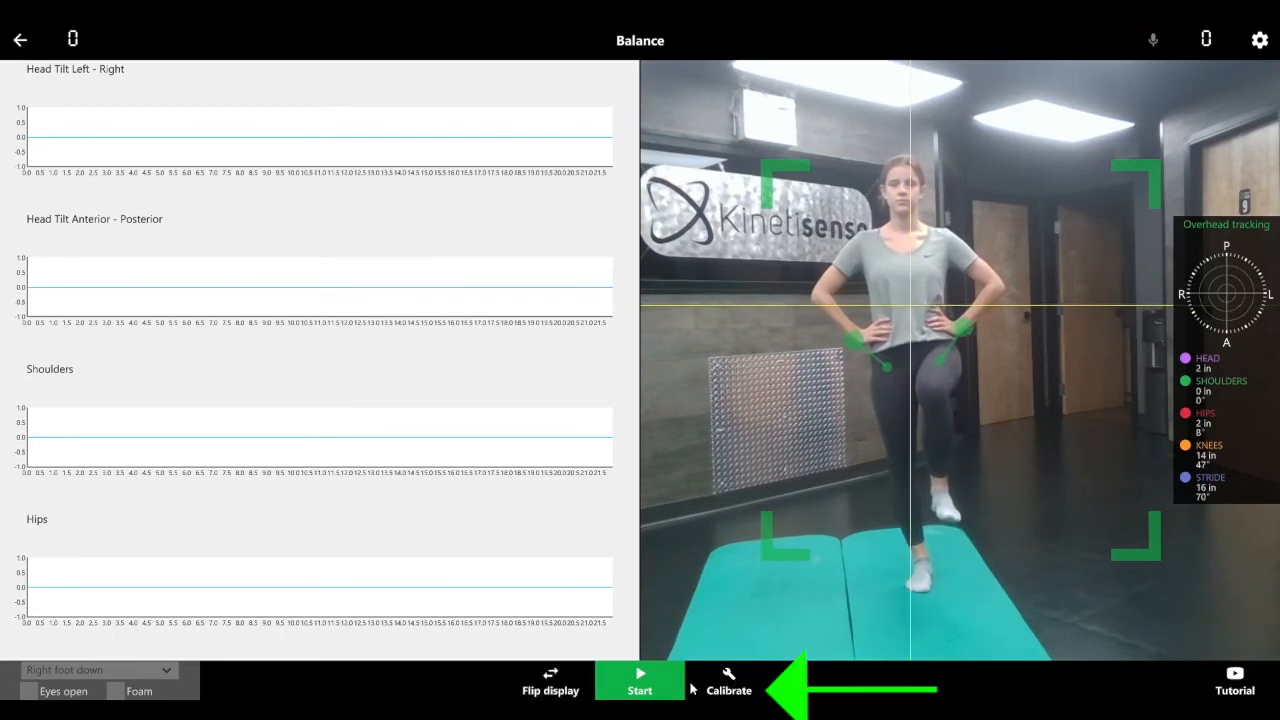
click(648, 682)
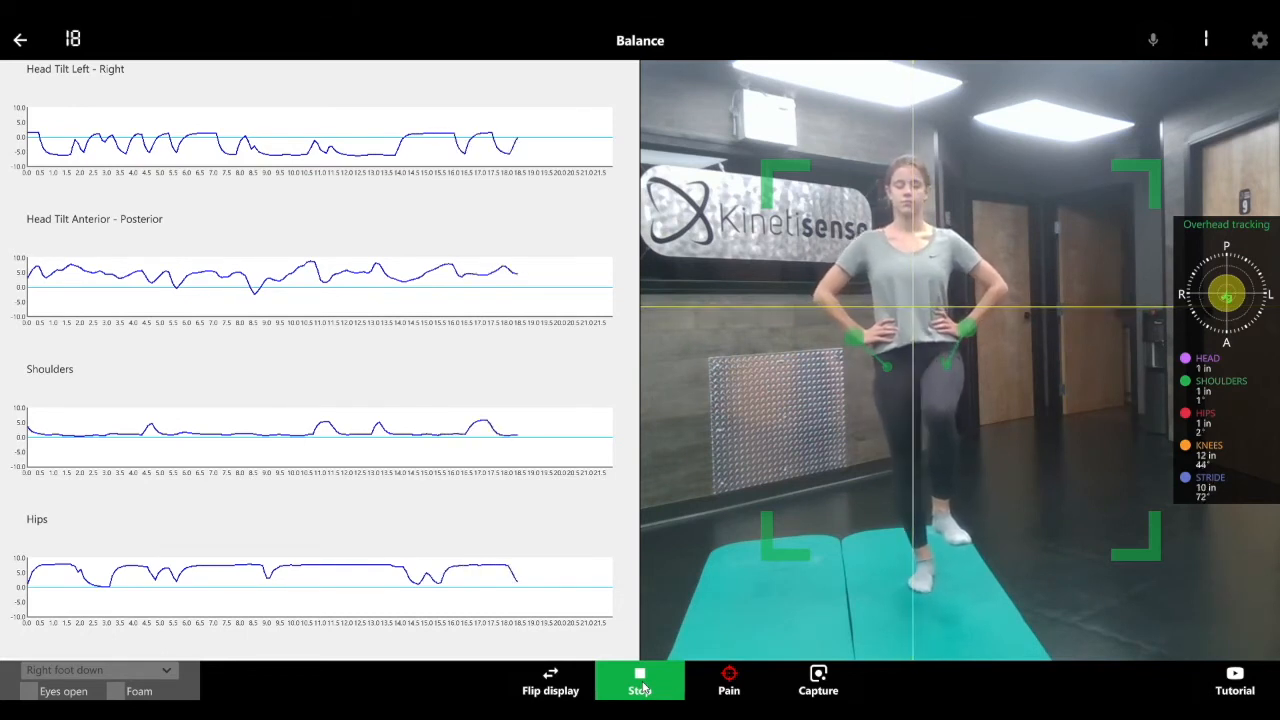
click(641, 688)
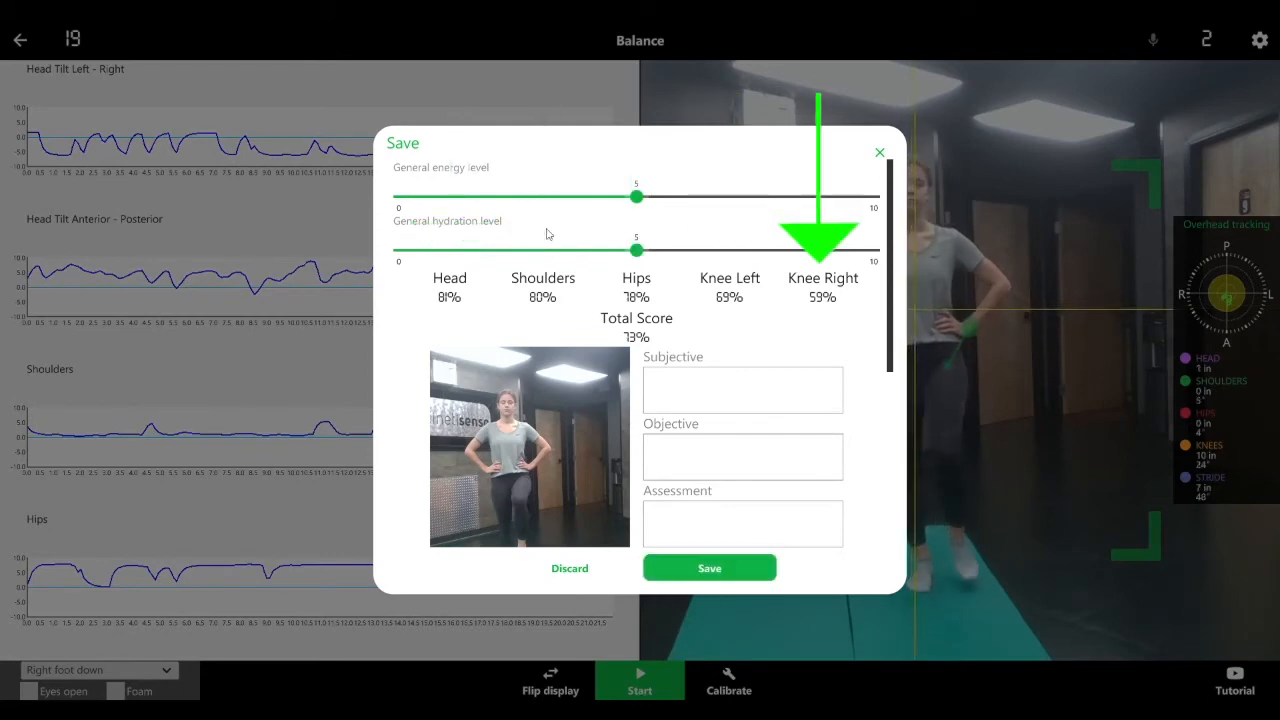
click(710, 570)
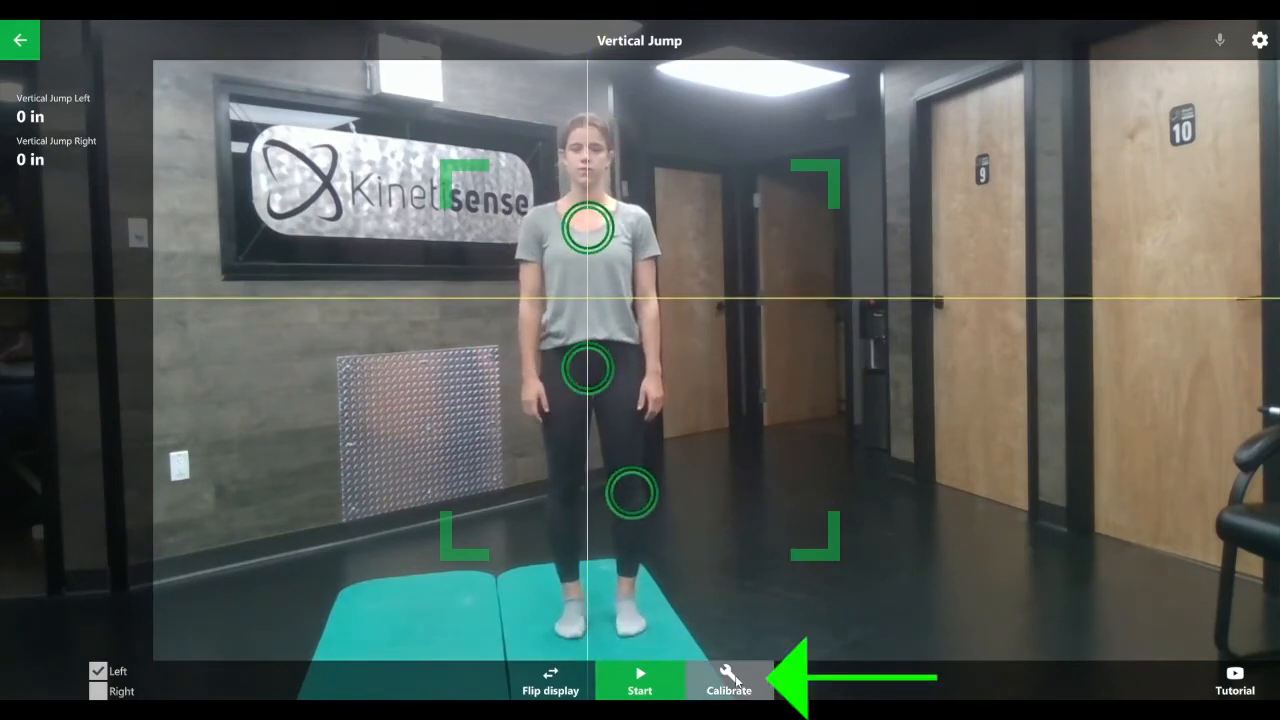
Record the Vertical Jump on the left leg and on the right leg, and save the result to complete the assessment.
click(640, 683)
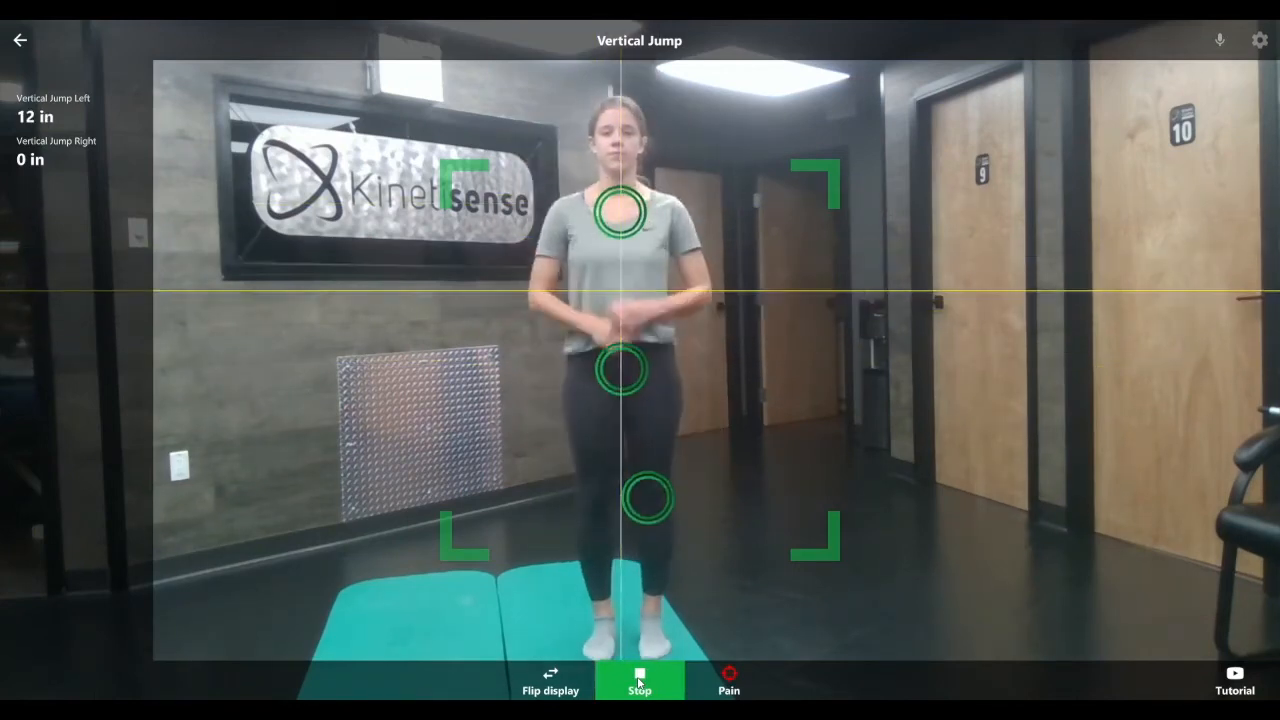
click(640, 683)
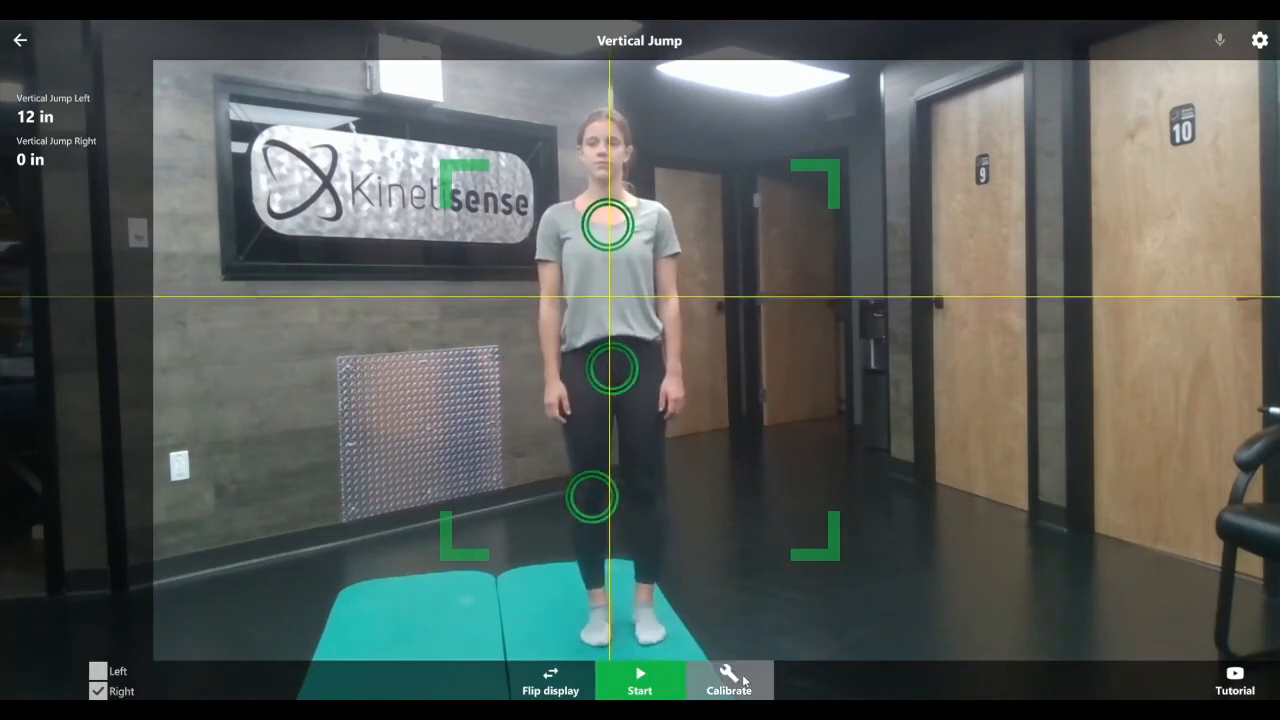
click(640, 676)
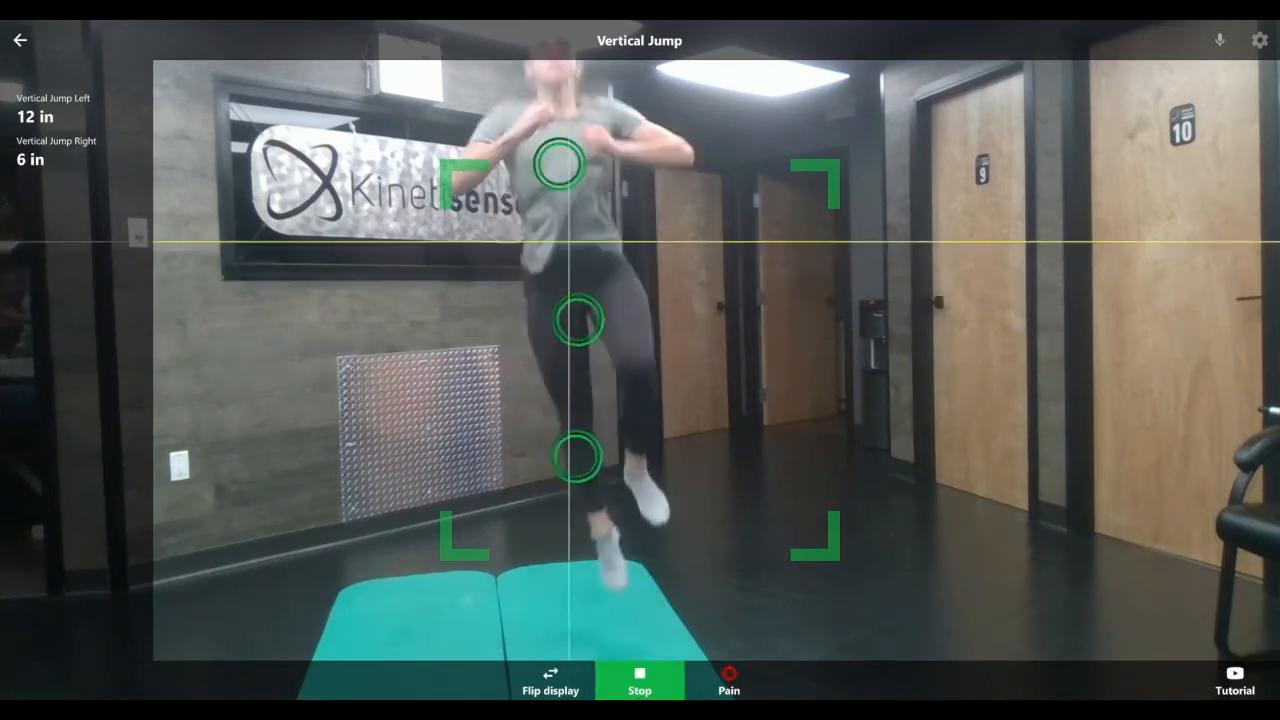
click(641, 682)
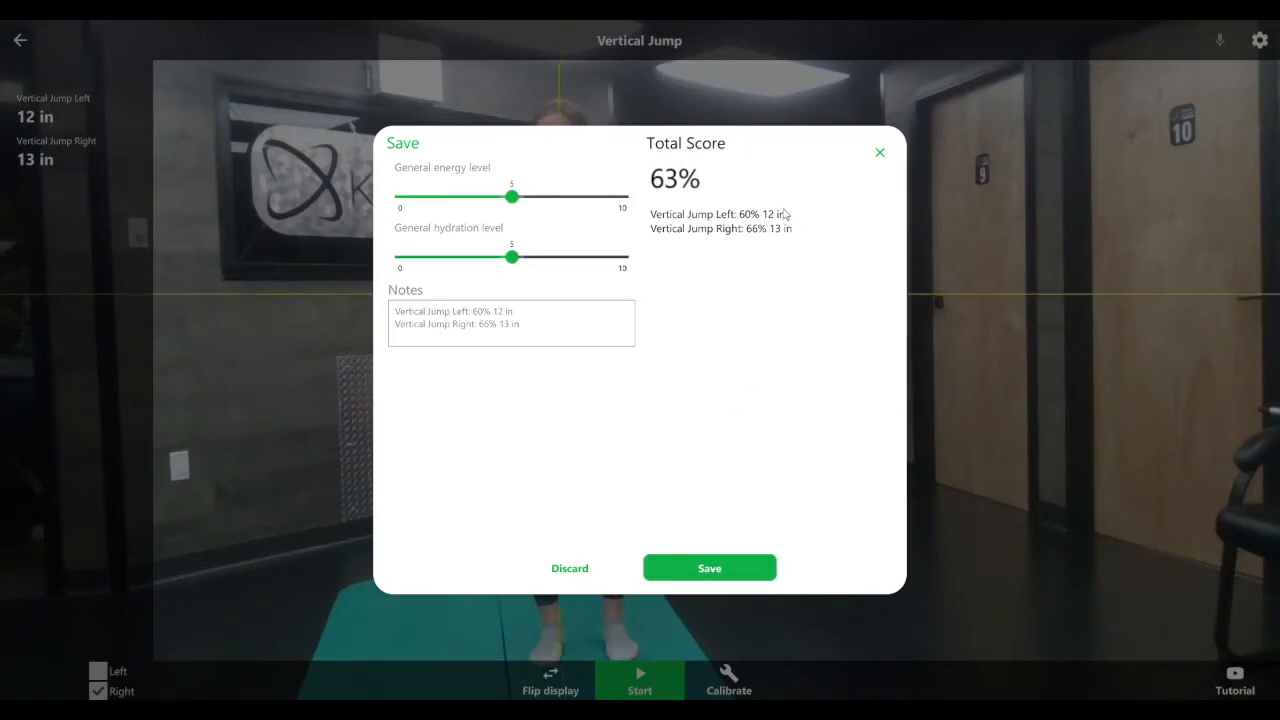
click(731, 570)
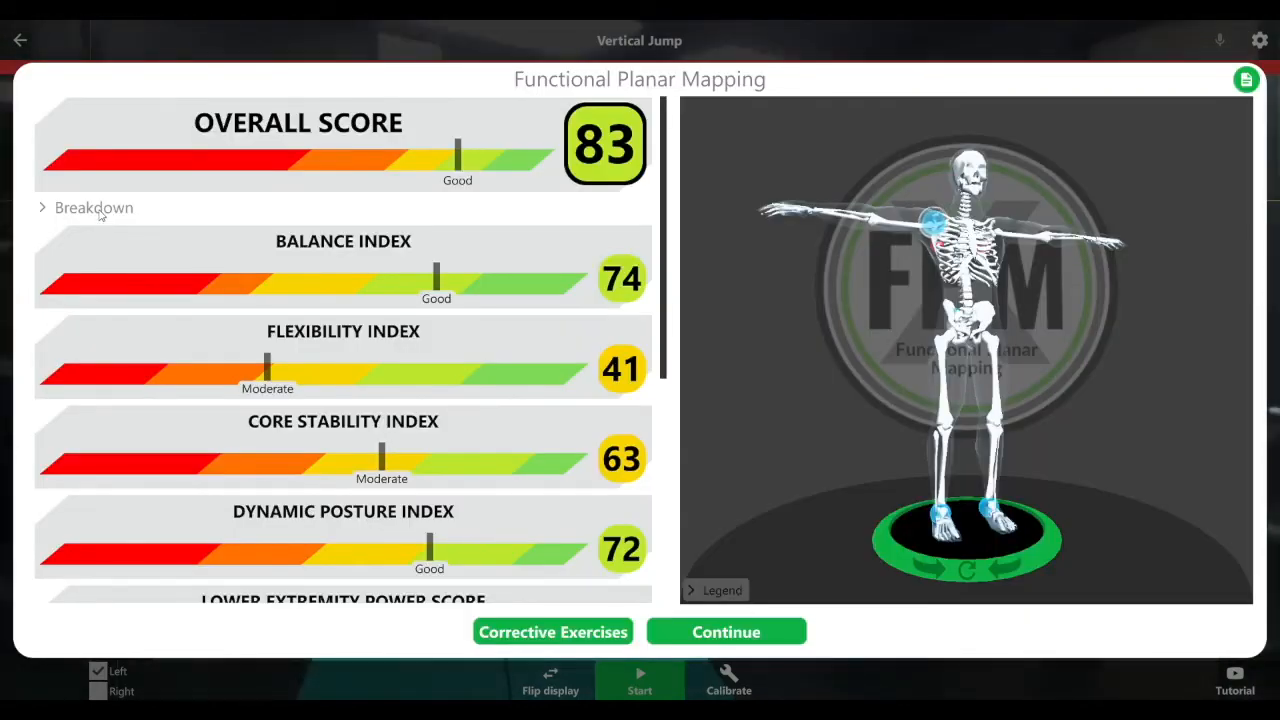
Expand the overall score breakdown and review the index scores through to the dysfunction regions list.
click(100, 212)
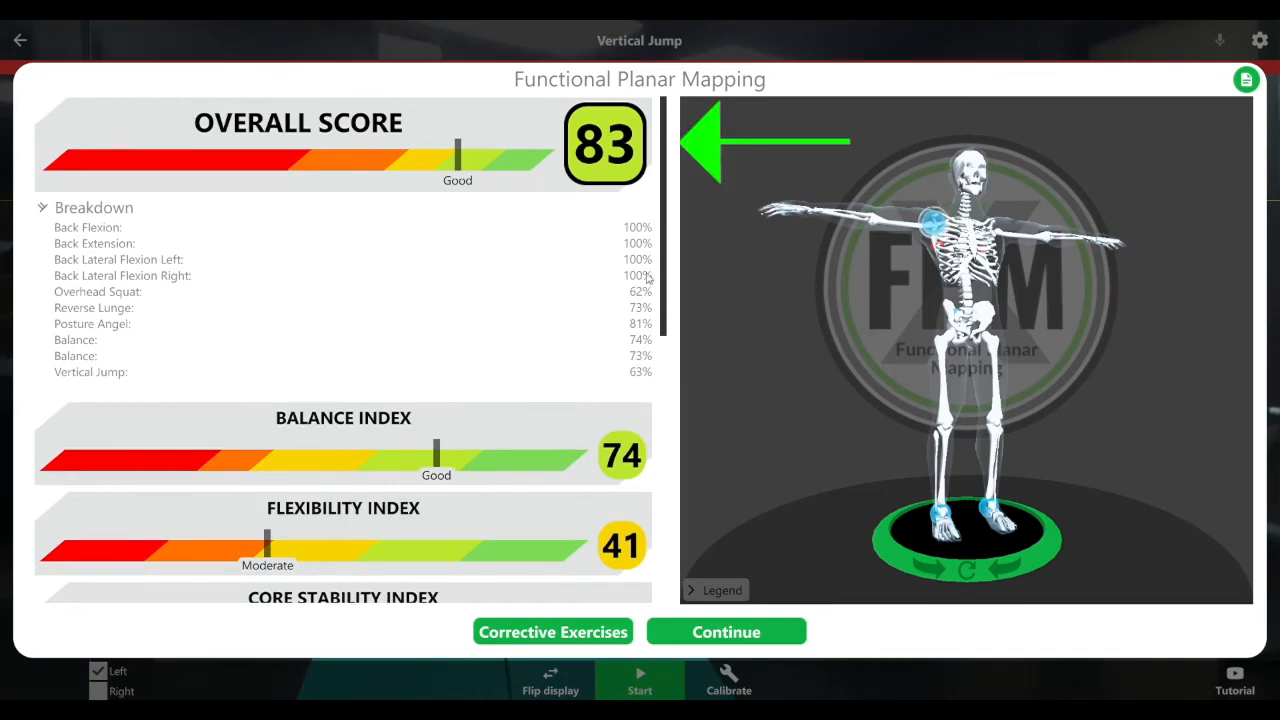
drag(664, 262, 677, 390)
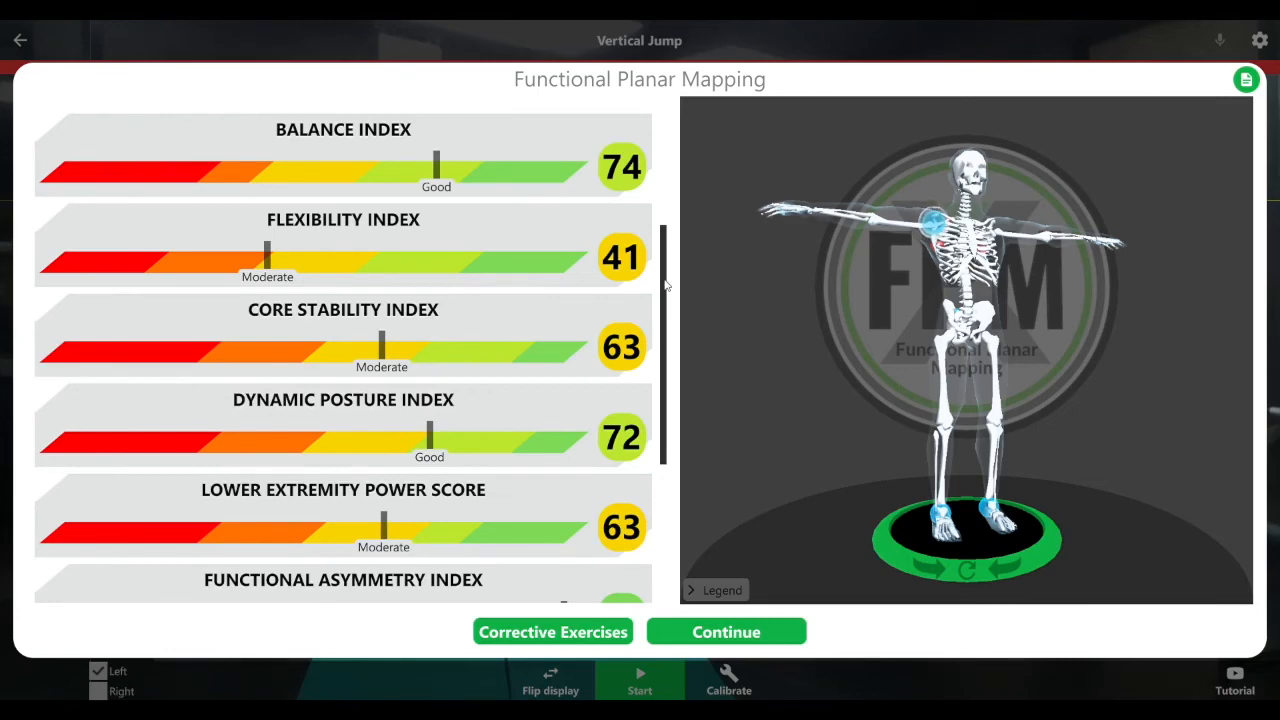
drag(664, 288, 725, 428)
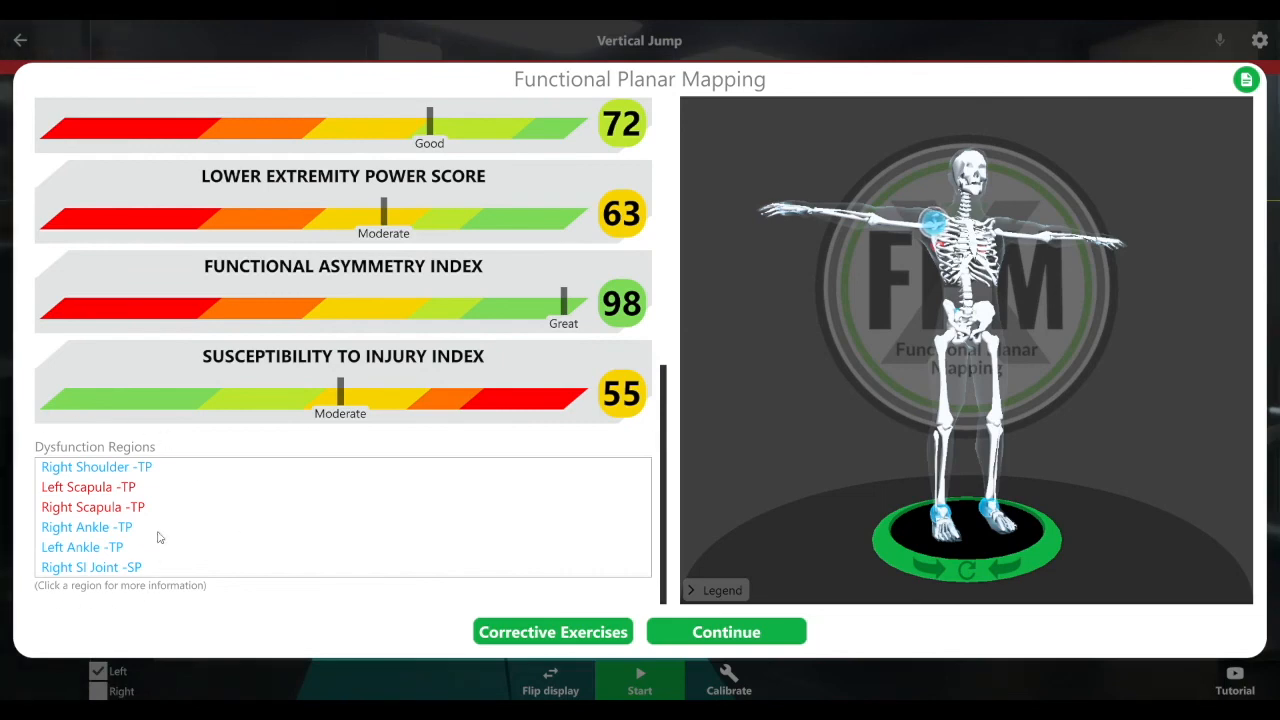
Show the skeleton model's legend, rotate the model in both directions, and flip it to the back view.
click(709, 588)
click(933, 575)
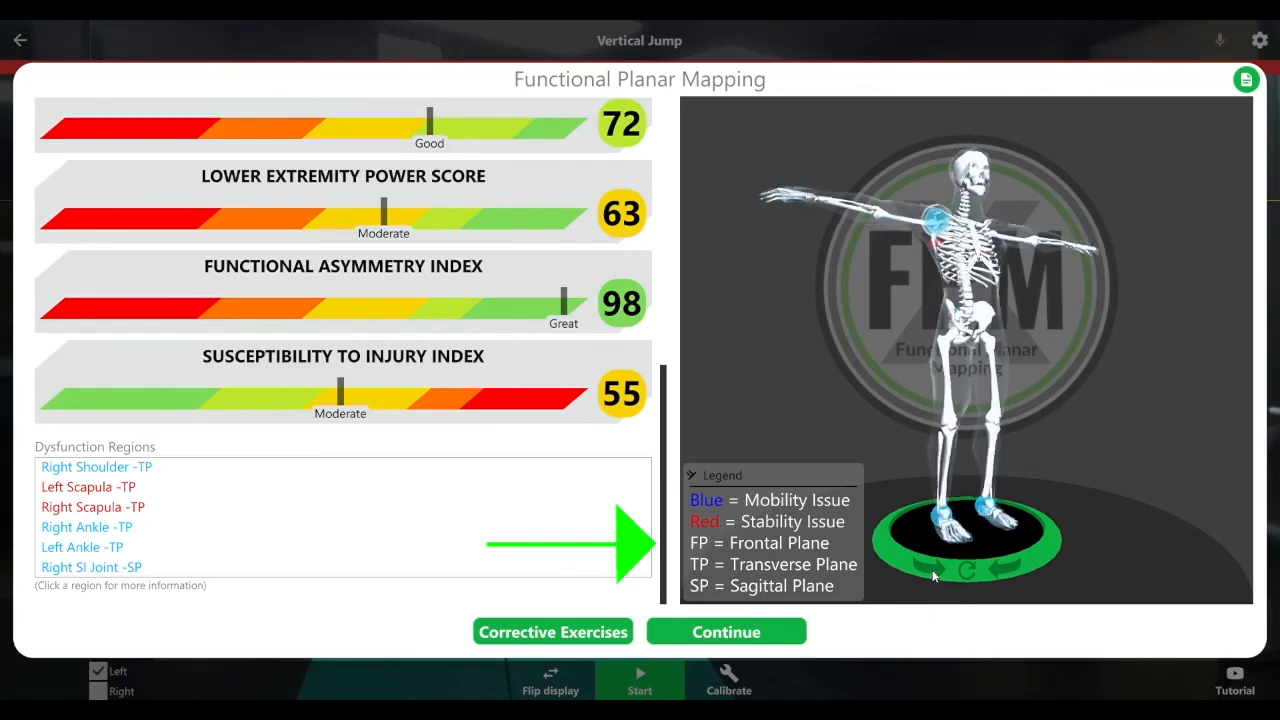
click(996, 574)
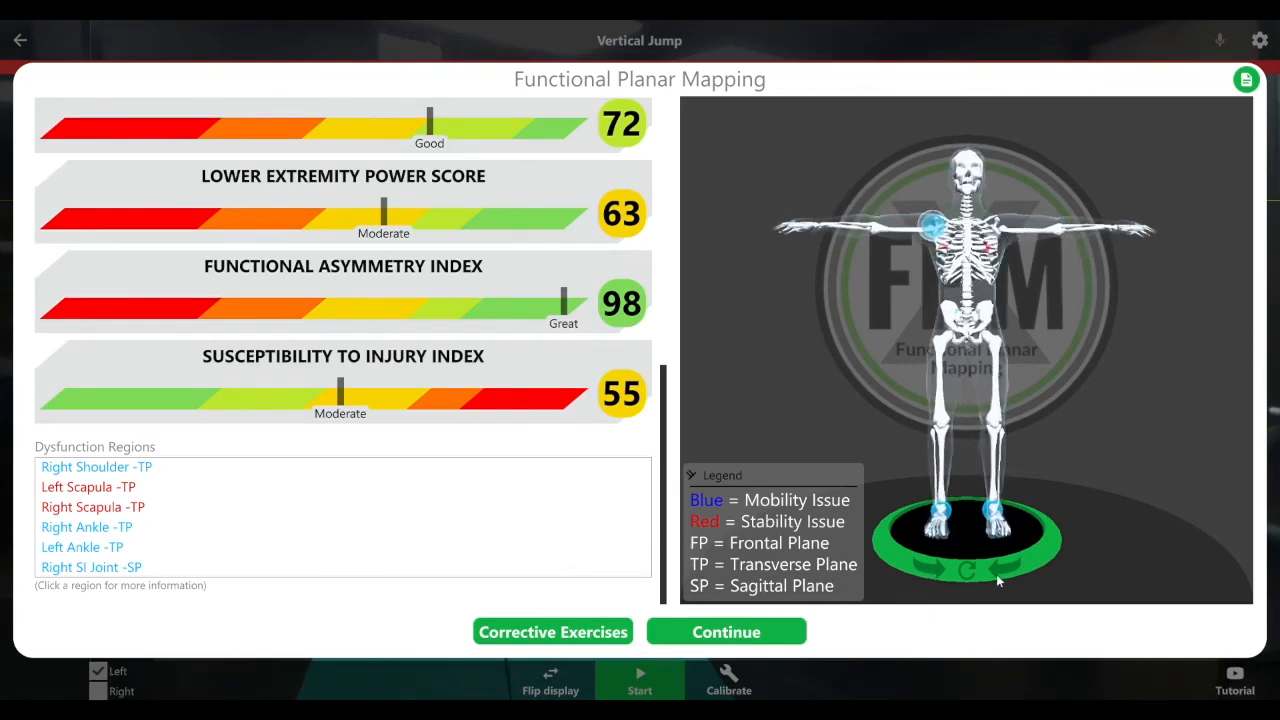
click(968, 571)
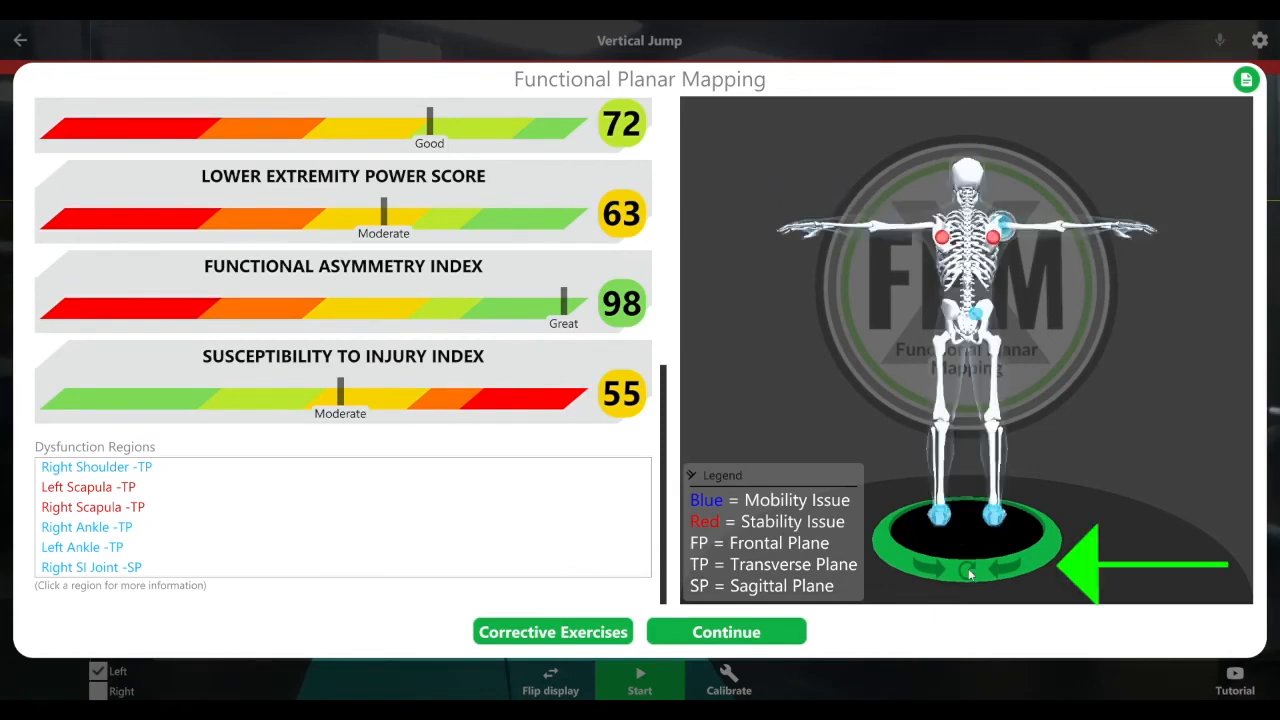
Inspect the Right Shoulder -TP and Left Scapula -TP dysfunction regions on the skeleton model.
click(96, 472)
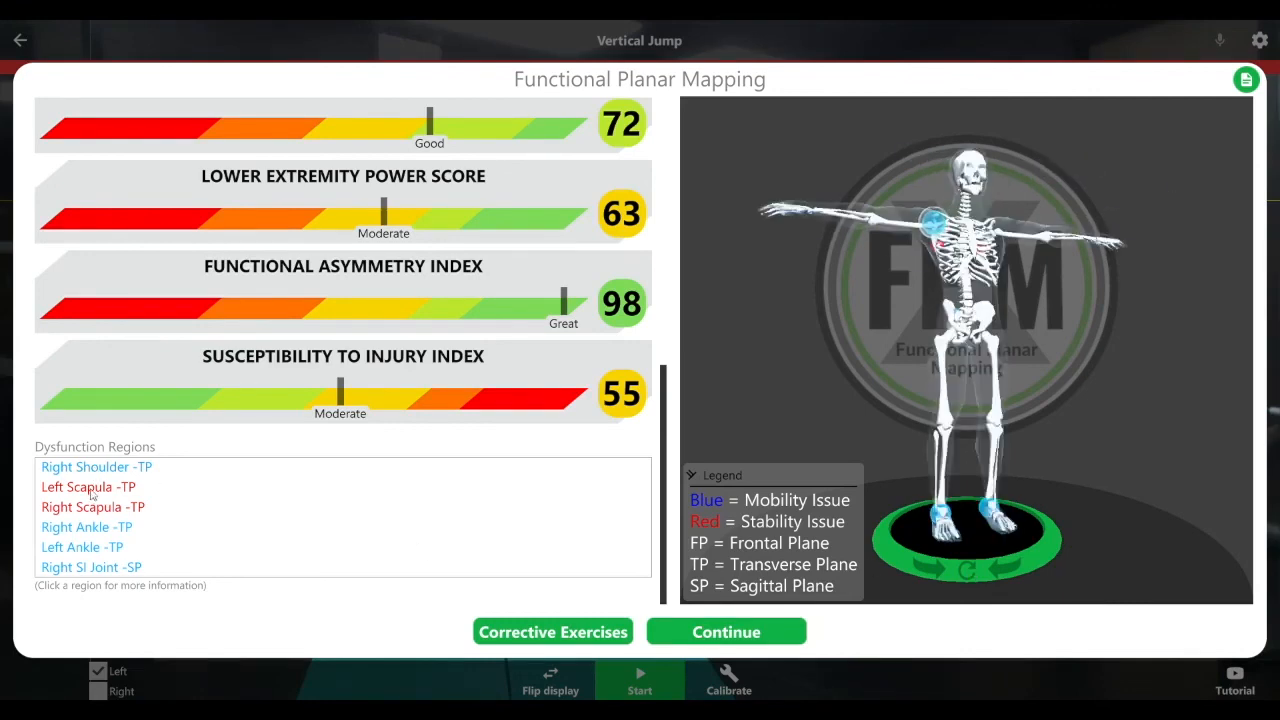
click(90, 488)
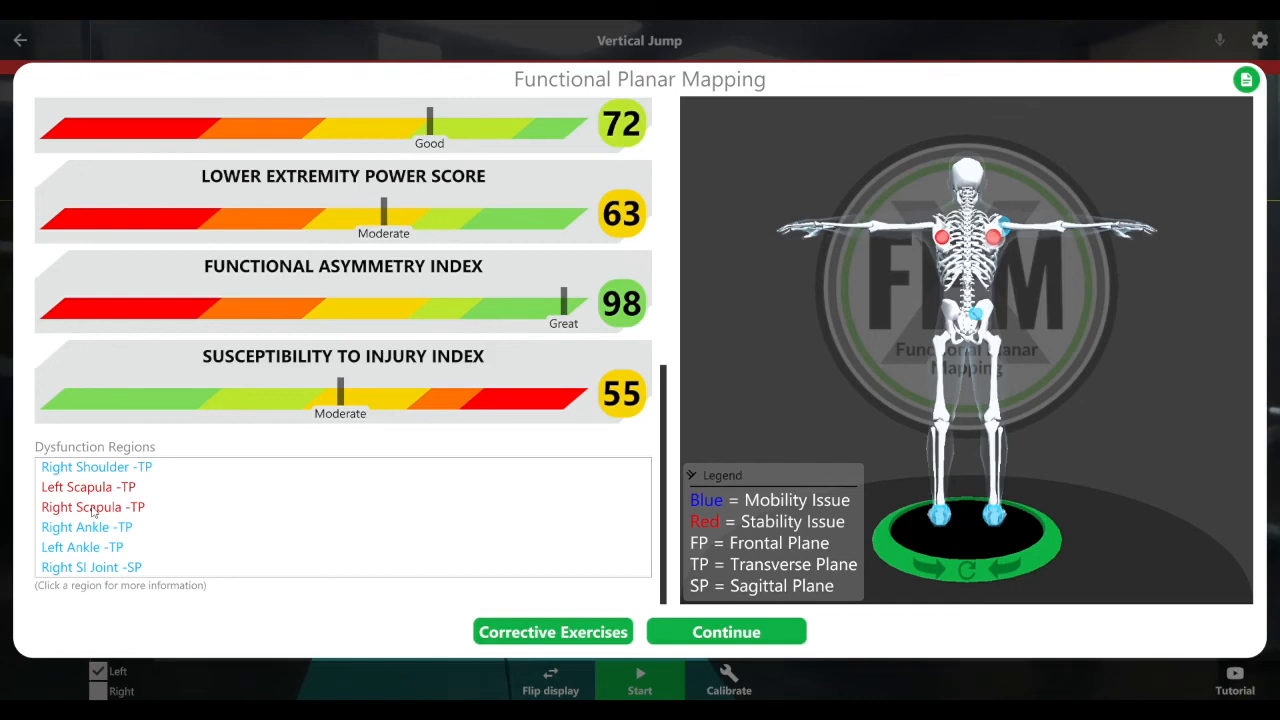